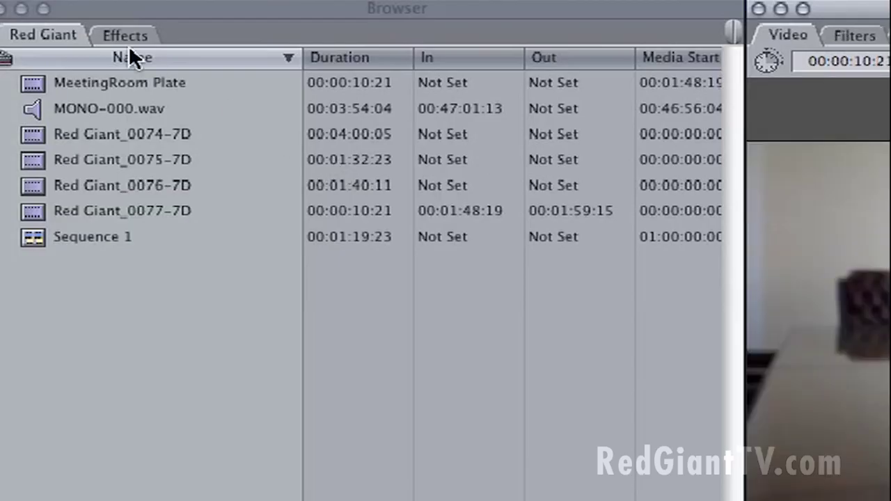
Step: Drag the SmoothCam filter from Video Filters > Video onto the MeetingRoom Plate clip
{"action": "left_click", "coordinate": [103, 36]}
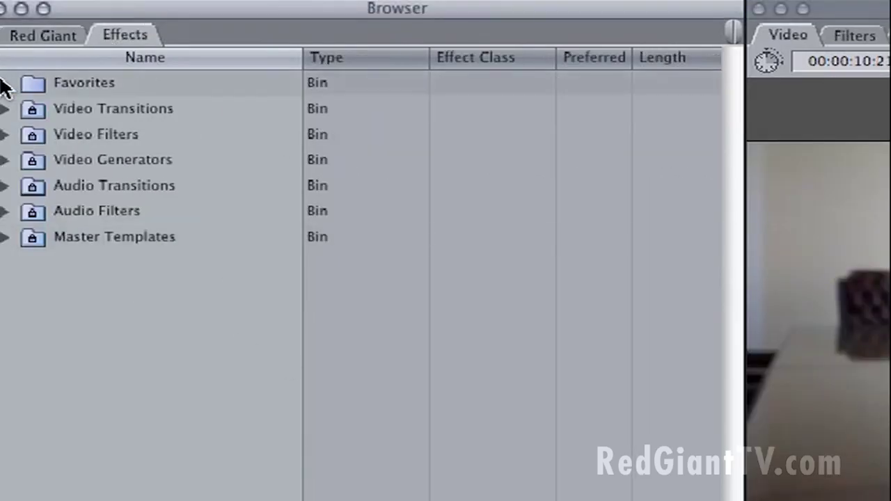
{"action": "left_click", "coordinate": [4, 135]}
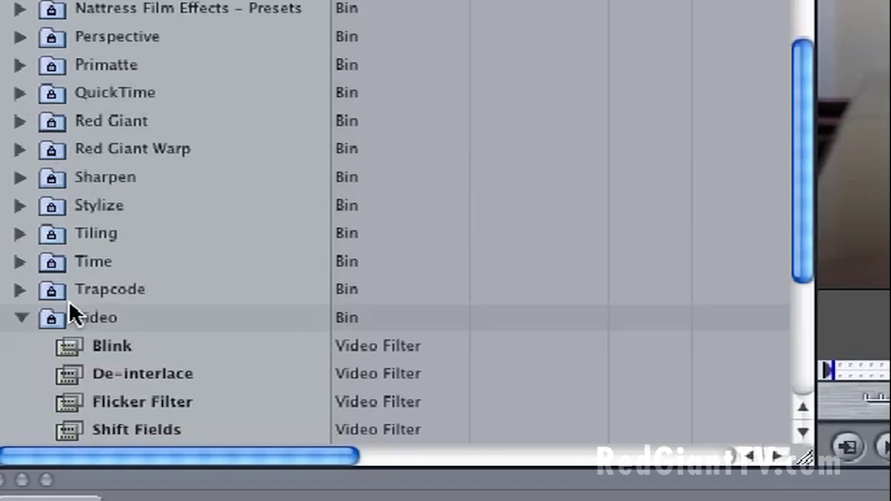
{"action": "scroll", "coordinate": [69, 305], "scroll_direction": "down", "scroll_amount": 5}
{"action": "left_click", "coordinate": [44, 196]}
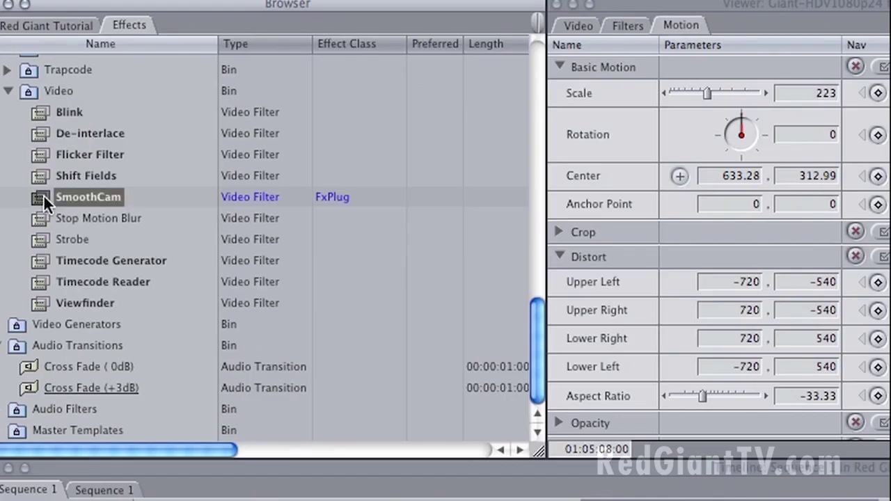
{"action": "left_click_drag", "start_coordinate": [43, 197], "coordinate": [446, 258]}
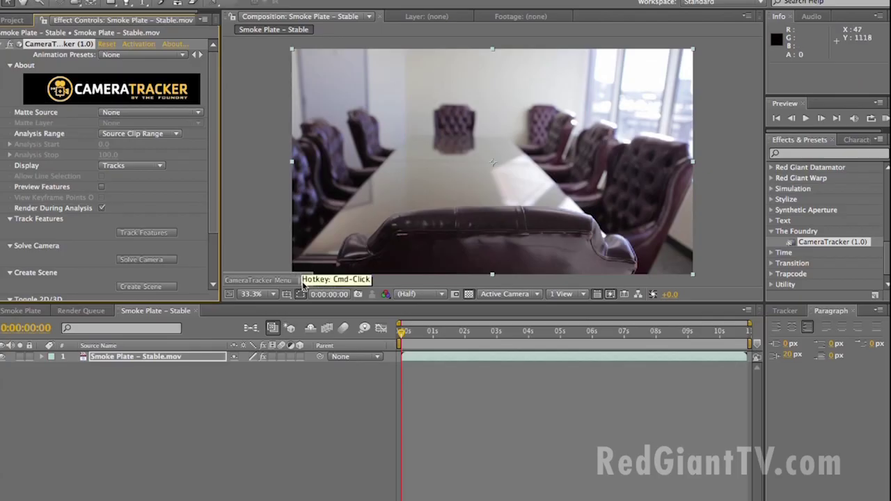
Step: Run CameraTracker's Track Features, Solve Camera and Create Scene, then hide the track points
{"action": "left_click", "coordinate": [304, 282]}
{"action": "mouse_move", "coordinate": [250, 352]}
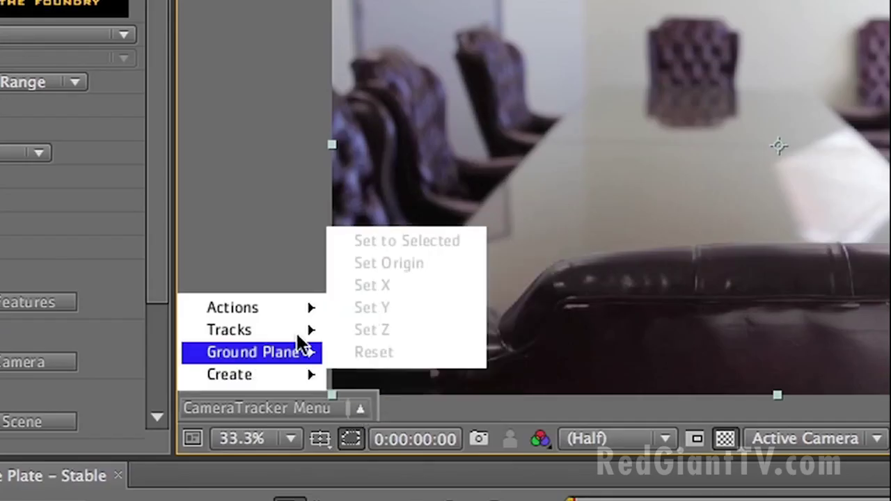
{"action": "left_click", "coordinate": [376, 240]}
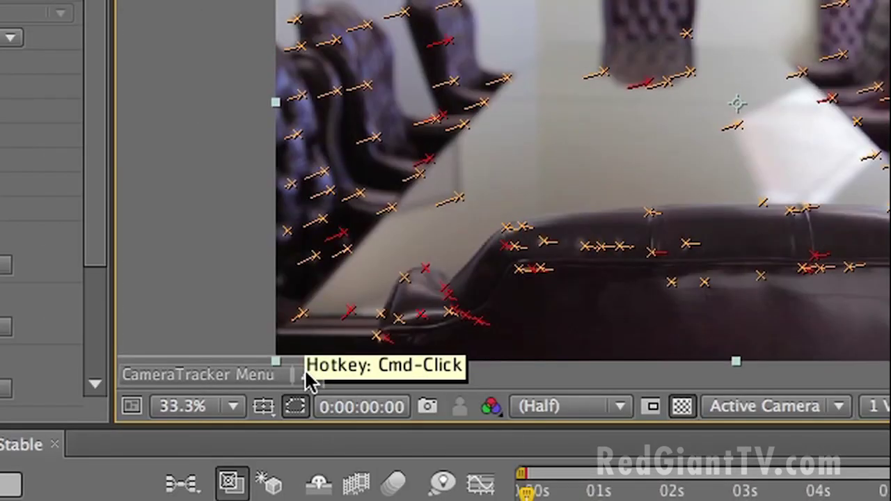
{"action": "left_click", "coordinate": [306, 376]}
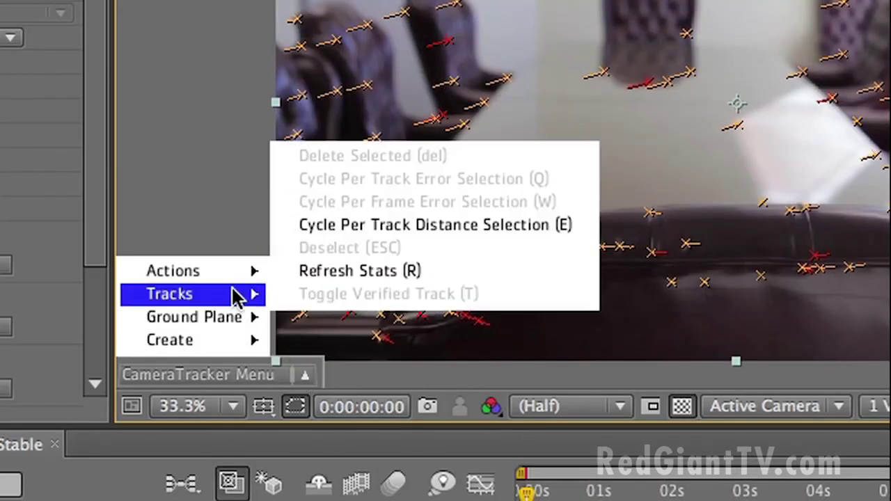
{"action": "mouse_move", "coordinate": [172, 271]}
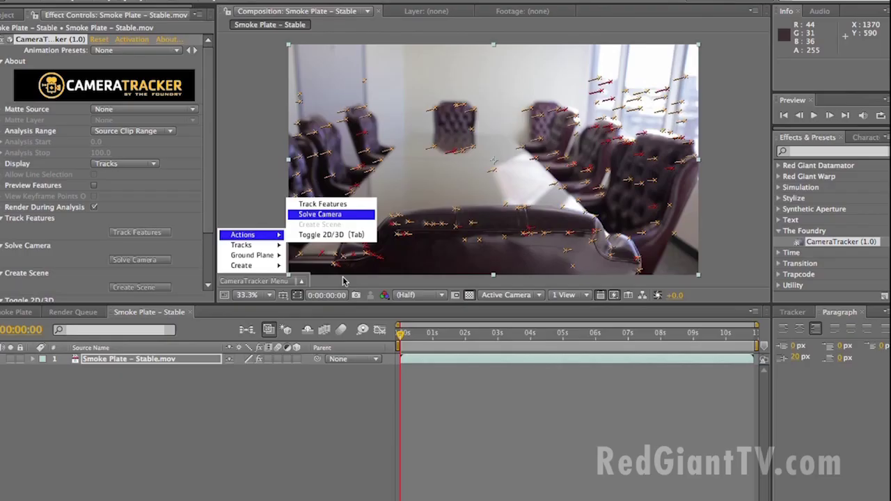
{"action": "left_click", "coordinate": [314, 224]}
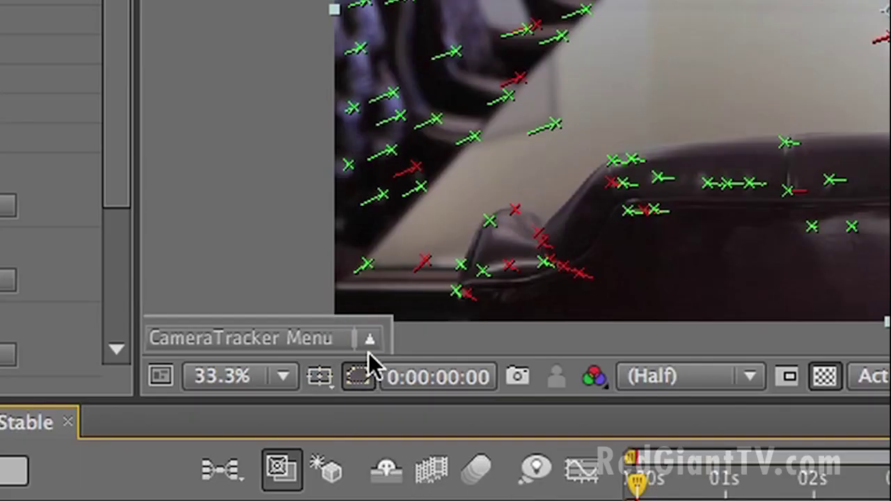
{"action": "left_click", "coordinate": [369, 339]}
{"action": "mouse_move", "coordinate": [211, 213]}
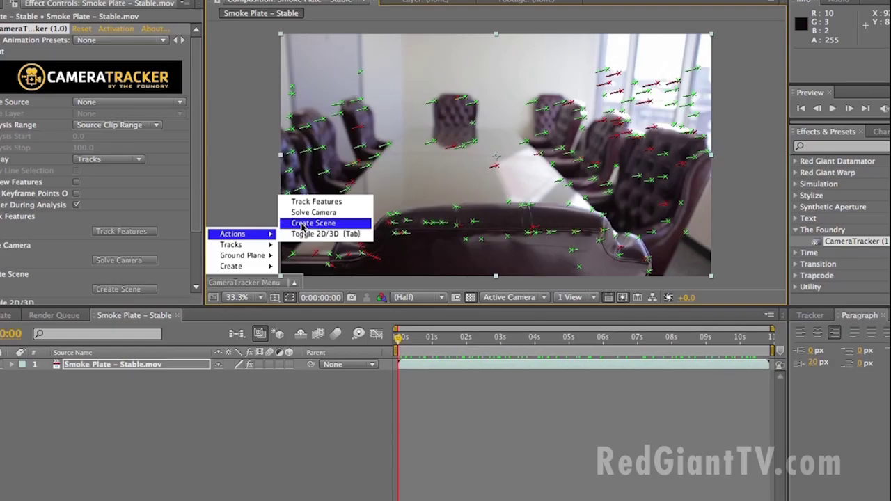
{"action": "left_click", "coordinate": [301, 224]}
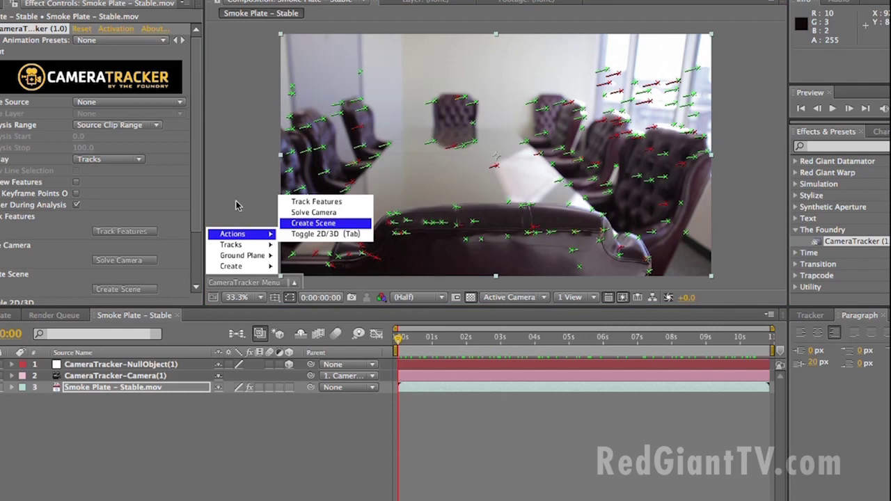
{"action": "left_click", "coordinate": [317, 437]}
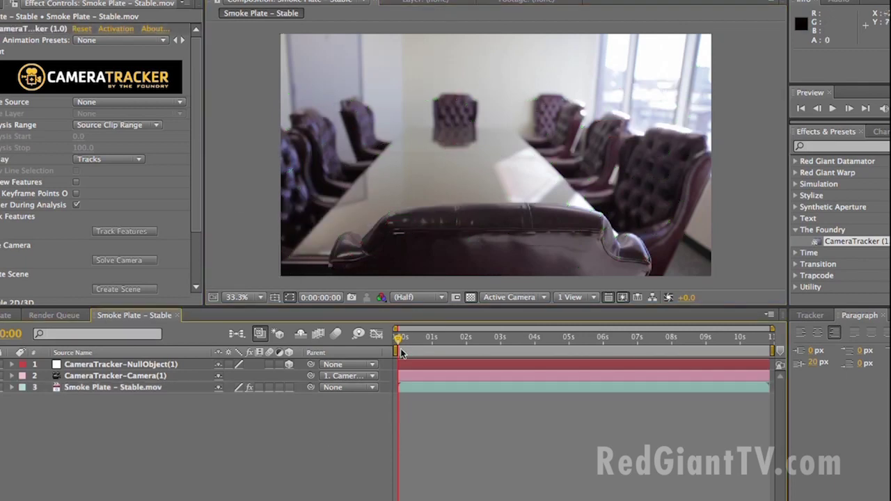
Step: Type a WATCH OUT text layer at about four seconds and make it 3D
{"action": "mouse_move", "coordinate": [401, 353]}
{"action": "left_mouse_down"}
{"action": "mouse_move", "coordinate": [619, 338]}
{"action": "mouse_move", "coordinate": [325, 344]}
{"action": "left_mouse_up"}
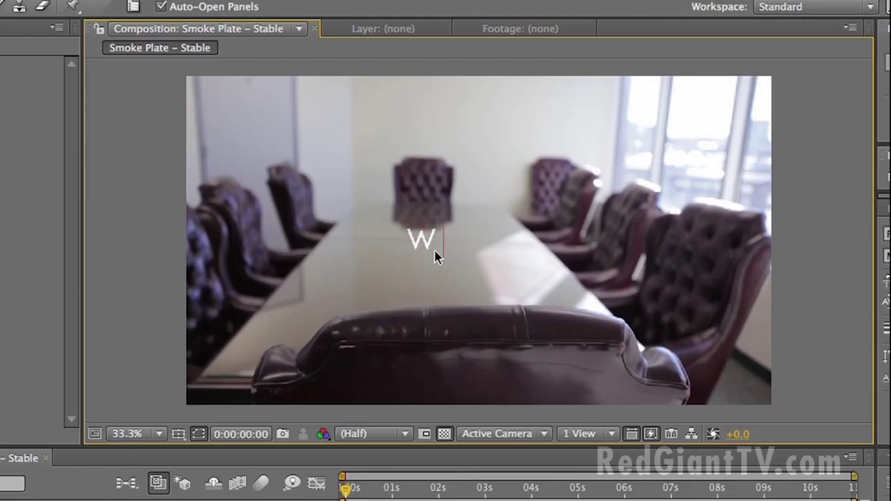
{"action": "type", "text": "ATCH OUT"}
{"action": "key", "text": "ctrl+a"}
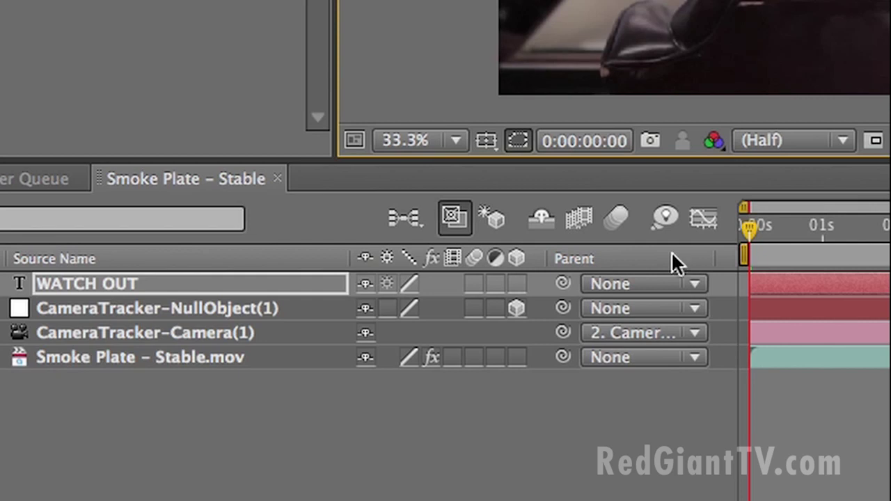
{"action": "left_click", "coordinate": [517, 284]}
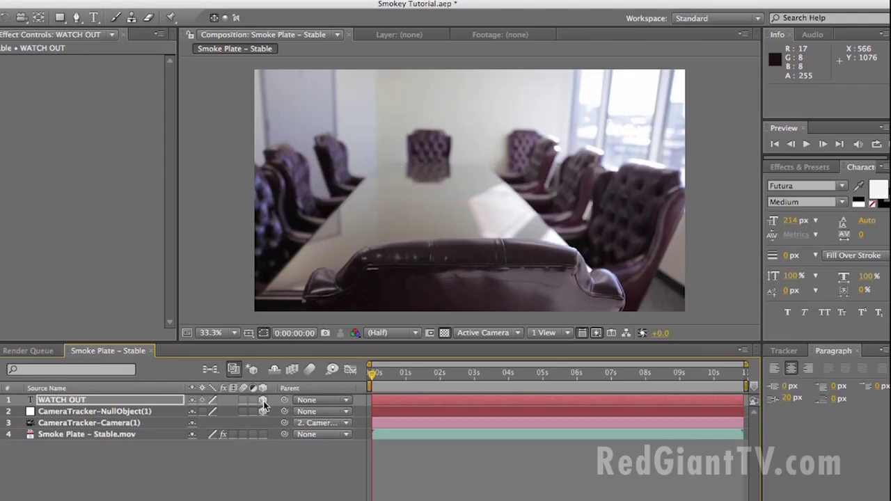
Step: Push WATCH OUT deeper via Position Z and preview the shot to check the track
{"action": "left_click_drag", "start_coordinate": [503, 375], "coordinate": [659, 374]}
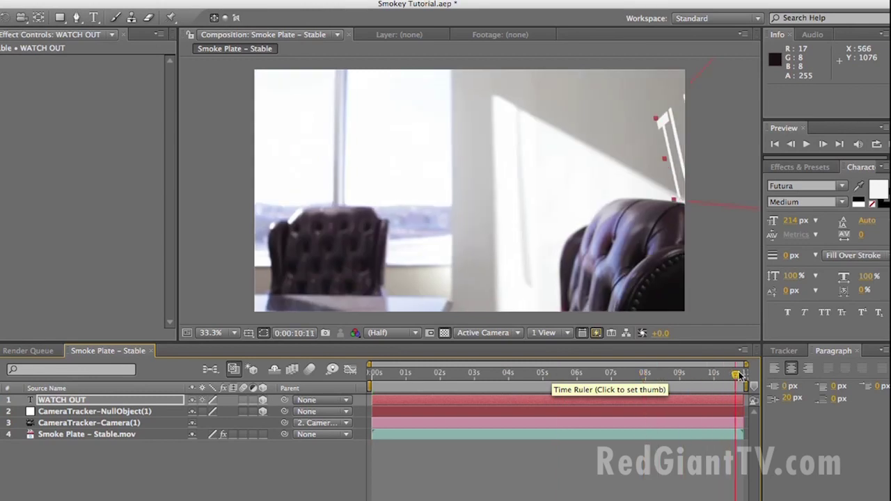
{"action": "left_click_drag", "start_coordinate": [740, 375], "coordinate": [743, 374]}
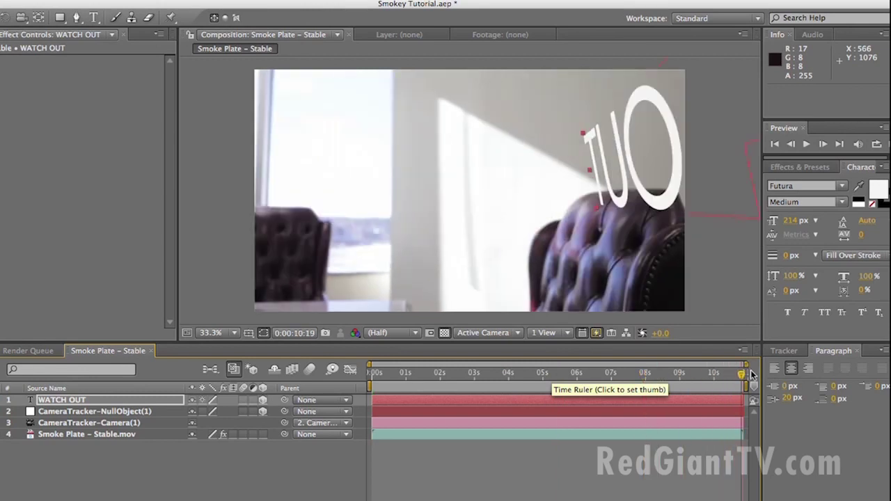
{"action": "left_click", "coordinate": [58, 401]}
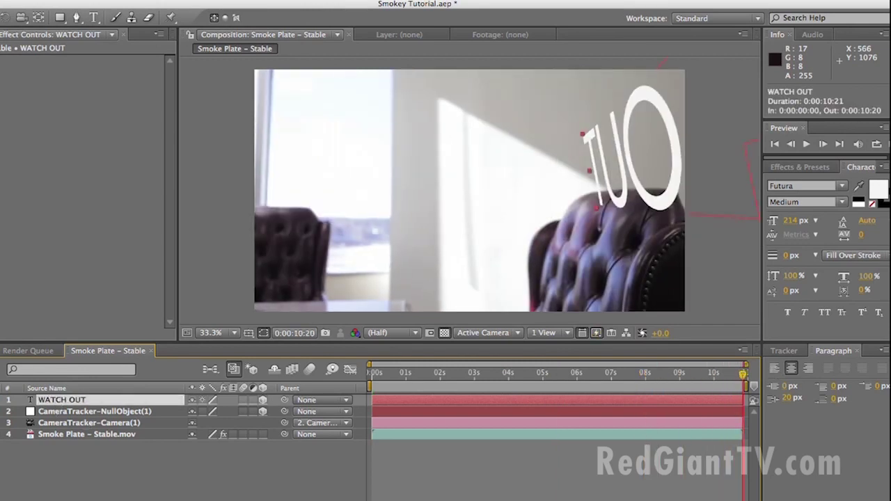
{"action": "left_click", "coordinate": [2, 400]}
{"action": "left_click", "coordinate": [2, 424]}
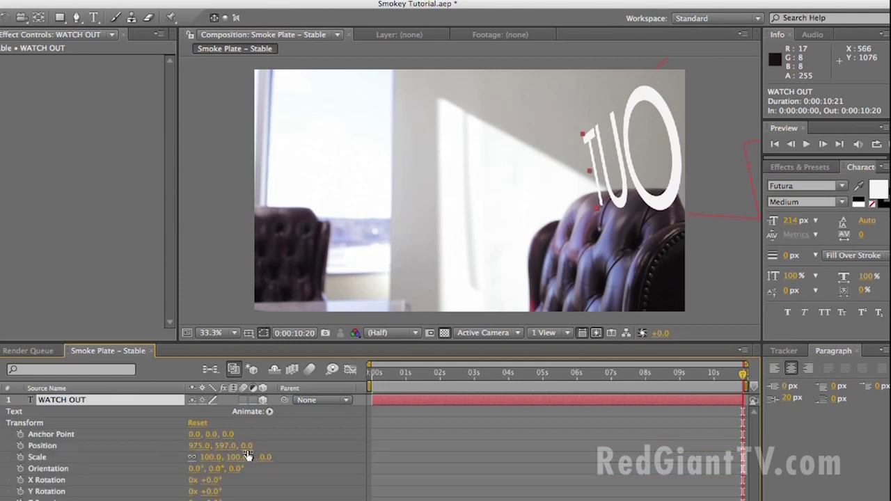
{"action": "left_click_drag", "start_coordinate": [247, 449], "coordinate": [451, 434]}
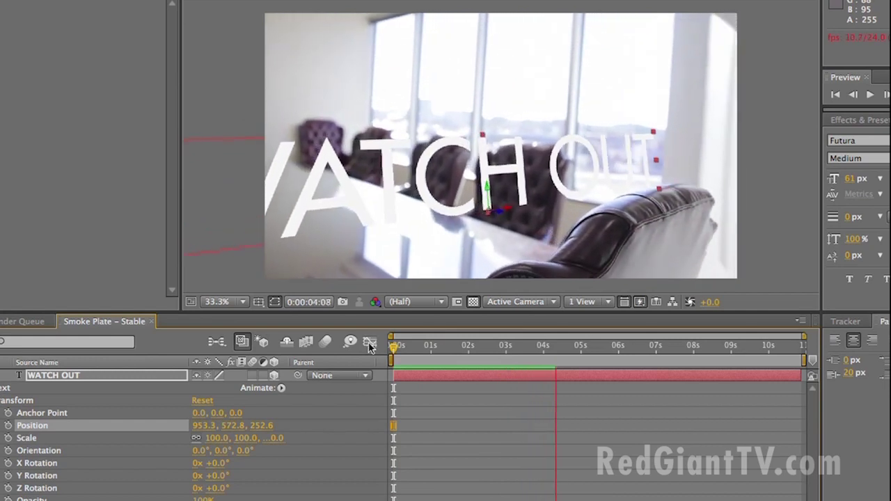
{"action": "left_click", "coordinate": [407, 344]}
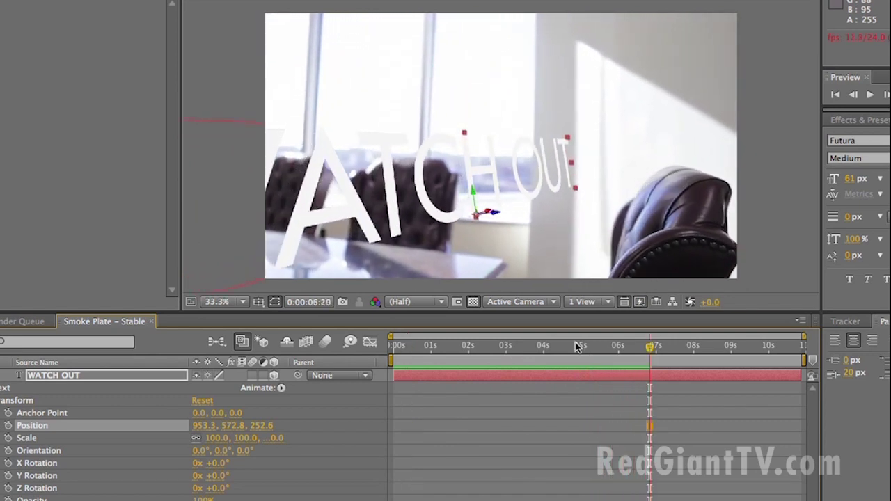
{"action": "left_click", "coordinate": [534, 346]}
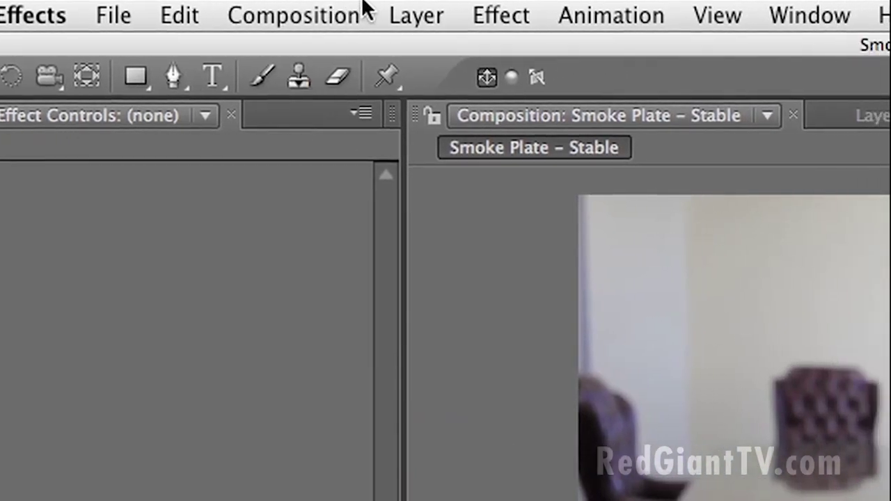
Step: Create a new white solid layer named Smokey
{"action": "left_click", "coordinate": [278, 10]}
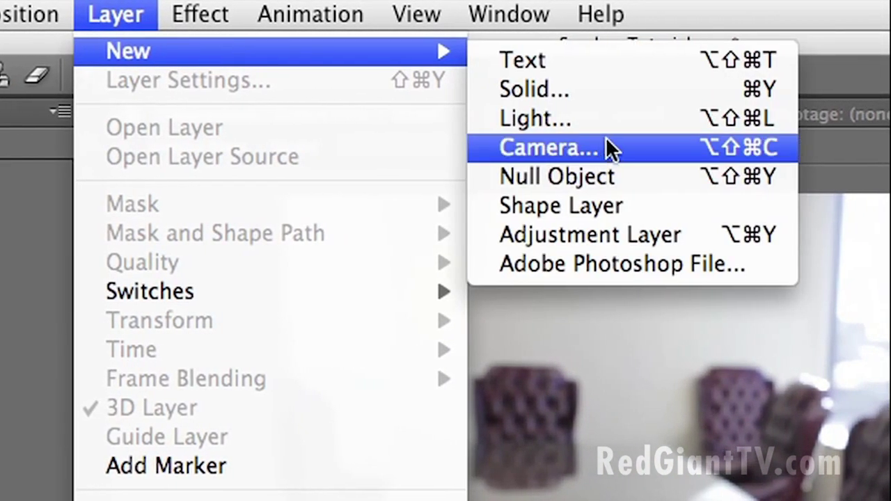
{"action": "left_click", "coordinate": [613, 94]}
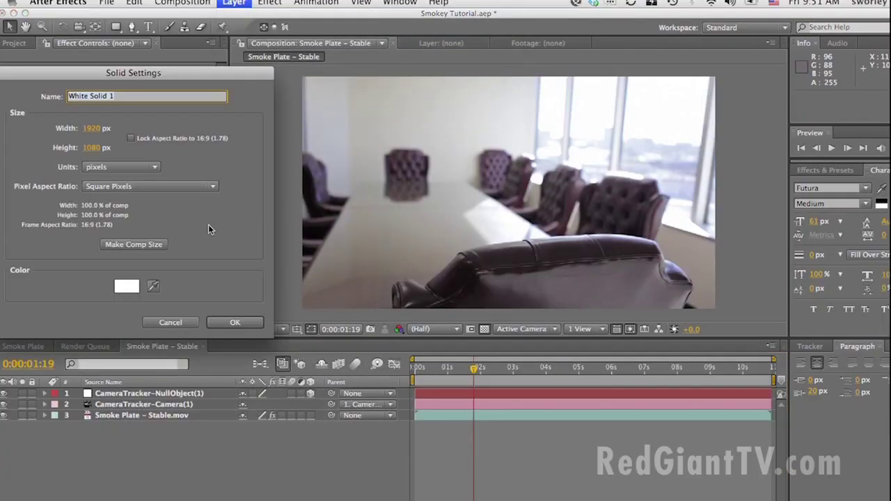
{"action": "type", "text": "Smokey"}
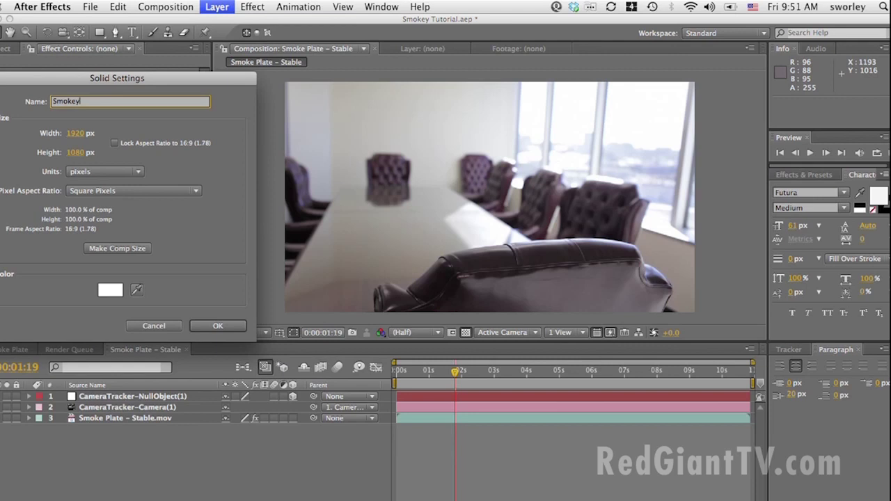
{"action": "left_click", "coordinate": [209, 326]}
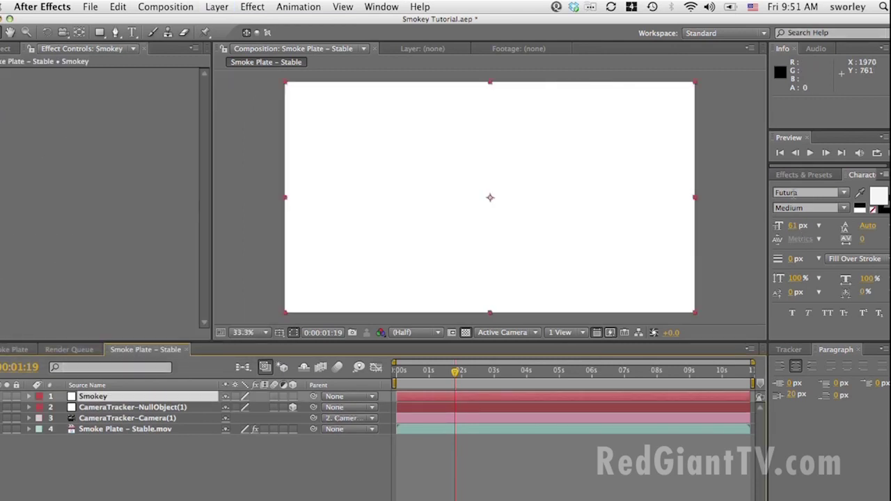
Step: Apply Trapcode Particular to Smokey and choose the t2_SmokeDark_HD animation preset
{"action": "left_click", "coordinate": [799, 175]}
{"action": "type", "text": "parti"}
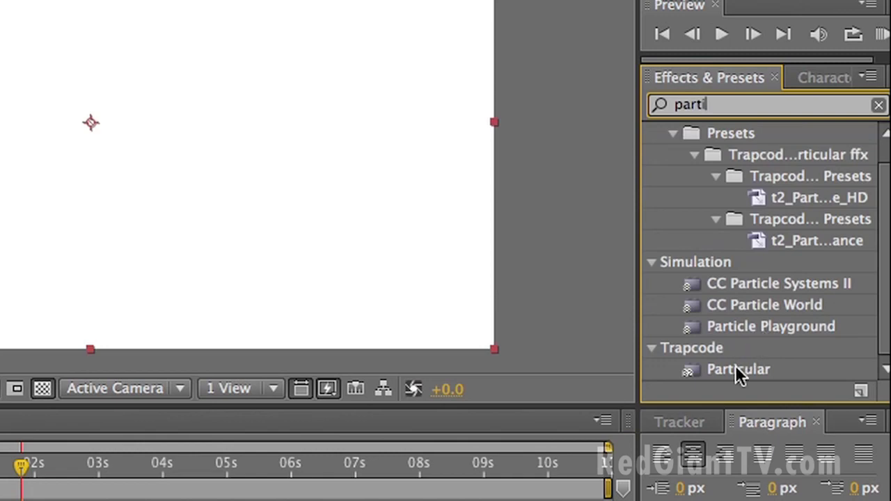
{"action": "left_click_drag", "start_coordinate": [738, 371], "coordinate": [573, 202]}
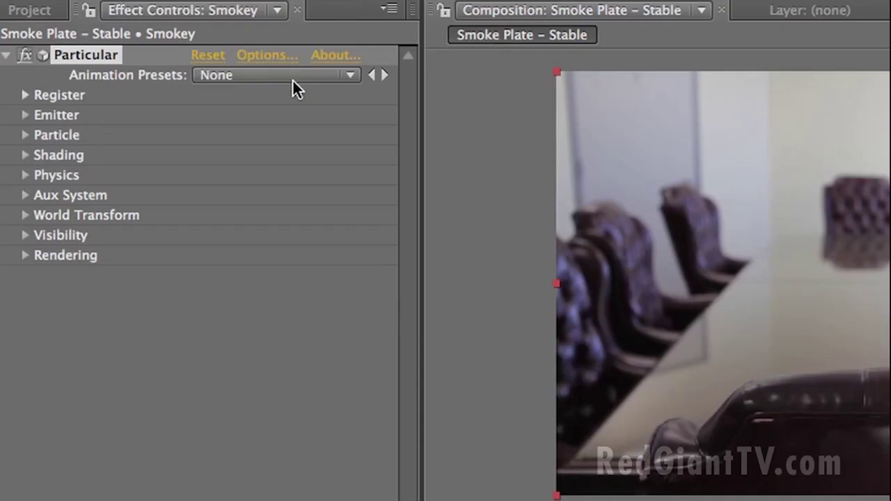
{"action": "left_click", "coordinate": [293, 81]}
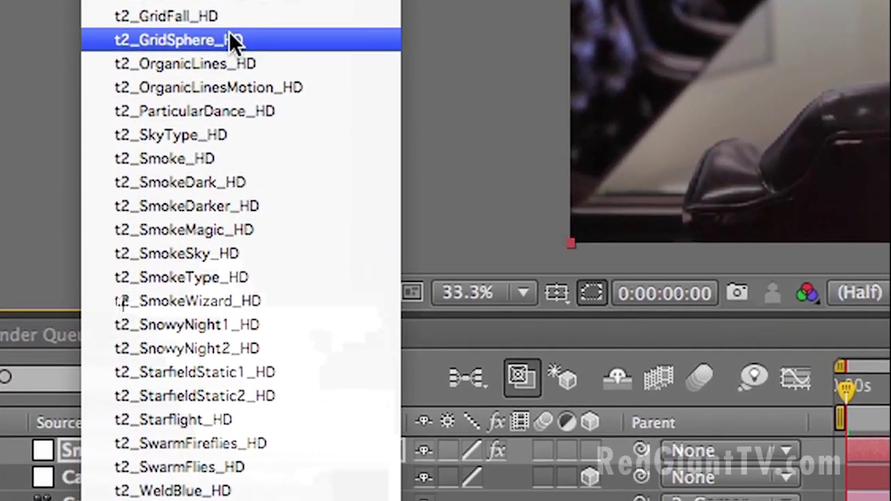
{"action": "left_click", "coordinate": [240, 206]}
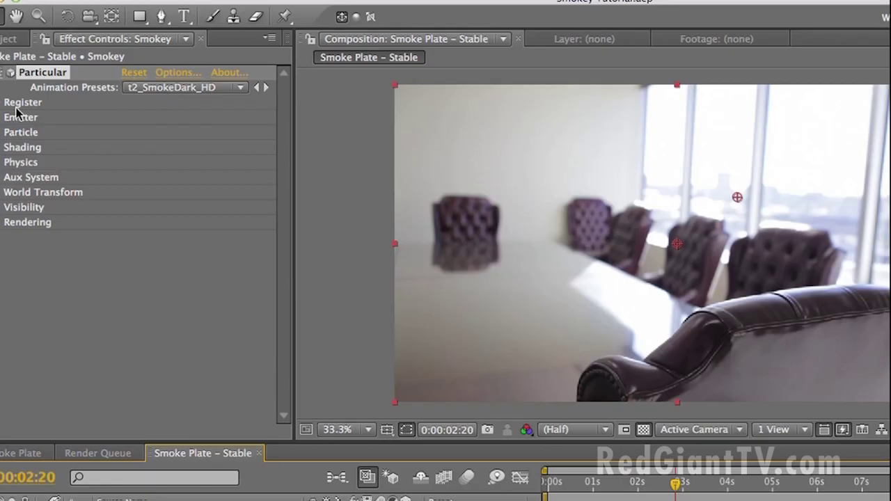
Step: Set the emitter's Position XY to 940, 526.5 and check the smoke around two seconds
{"action": "left_click", "coordinate": [17, 117]}
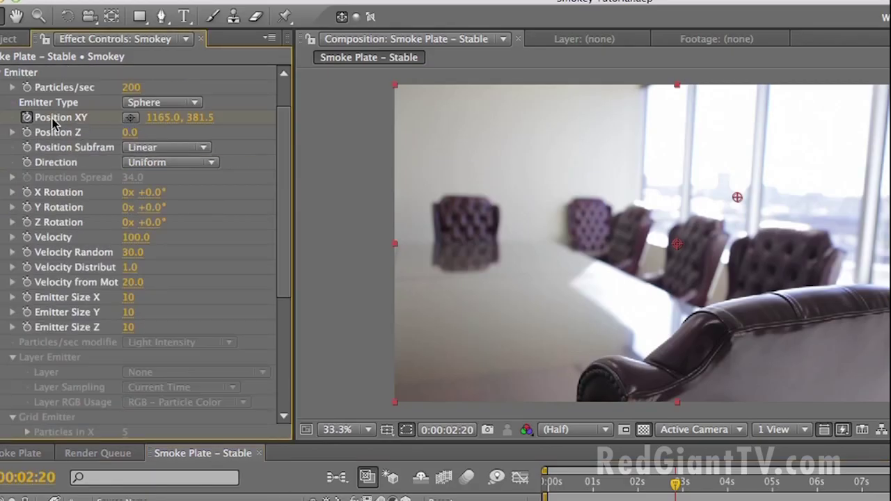
{"action": "left_click", "coordinate": [161, 117]}
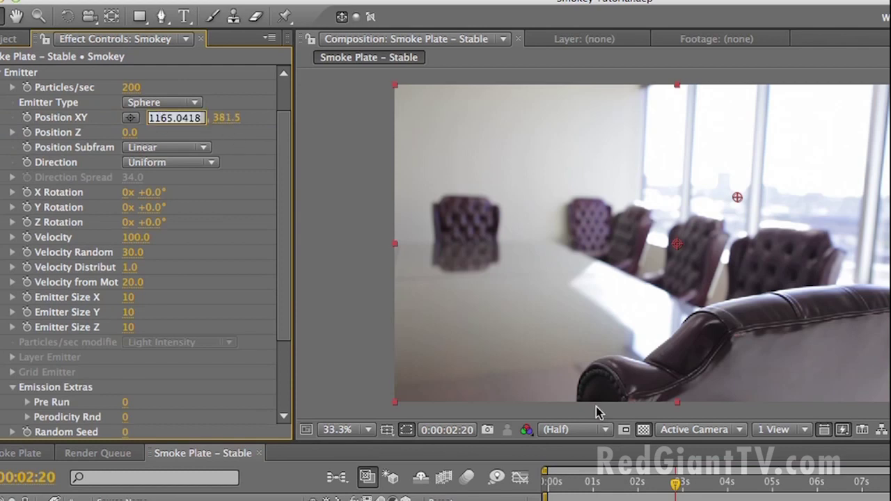
{"action": "left_click_drag", "start_coordinate": [125, 137], "coordinate": [193, 135]}
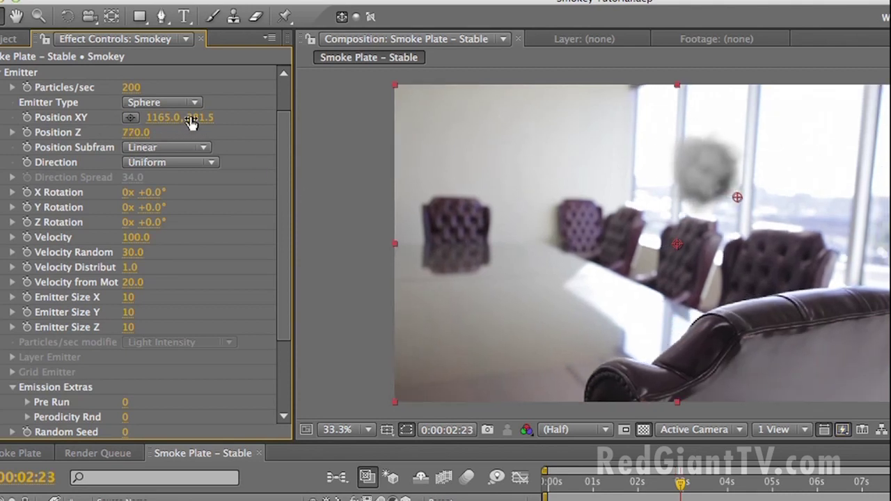
{"action": "scroll", "coordinate": [186, 111], "scroll_direction": "up", "scroll_amount": 3}
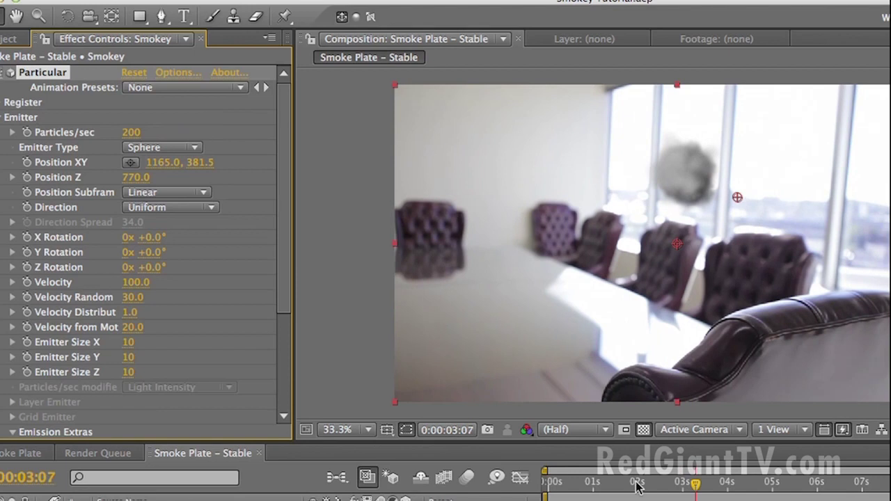
{"action": "left_click_drag", "start_coordinate": [637, 488], "coordinate": [547, 482]}
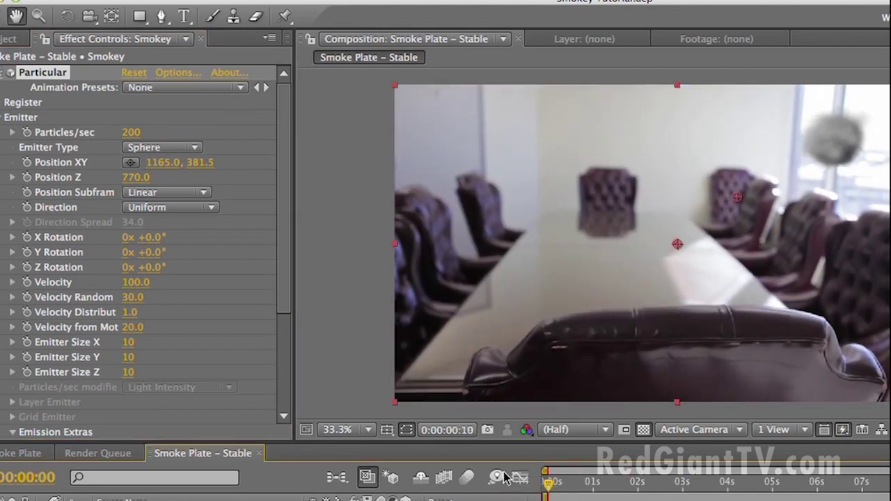
{"action": "scroll", "coordinate": [220, 295], "scroll_direction": "down", "scroll_amount": 5}
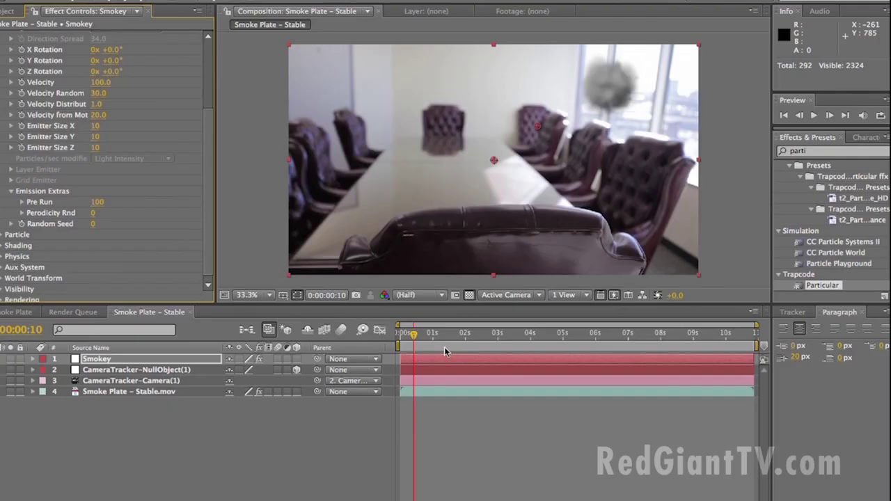
{"action": "left_click_drag", "start_coordinate": [436, 334], "coordinate": [472, 334]}
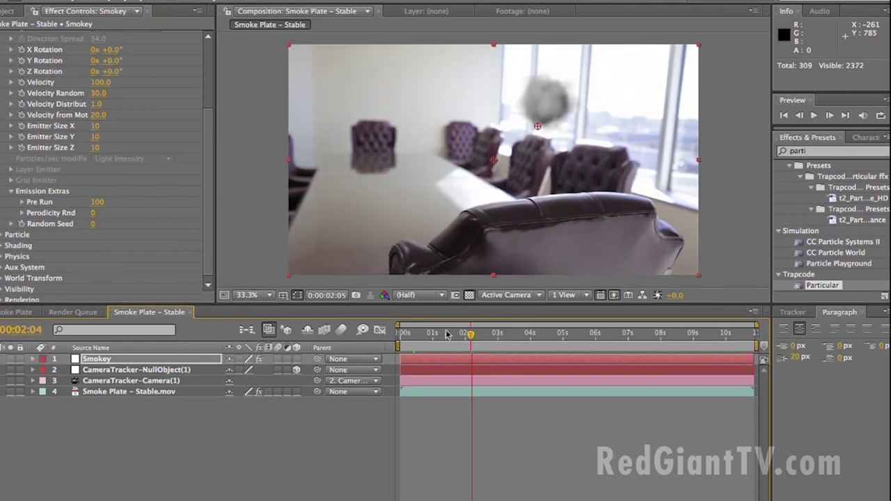
{"action": "left_click_drag", "start_coordinate": [431, 330], "coordinate": [400, 330]}
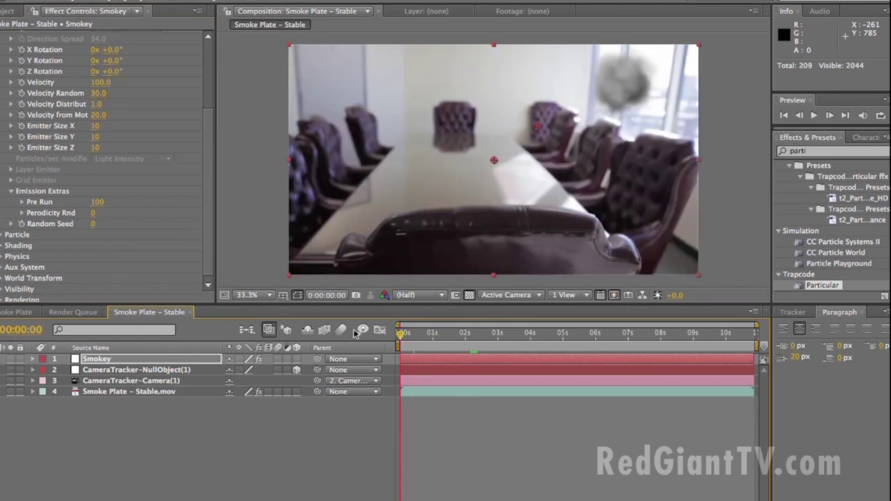
Step: Nudge the emitter left and set its Position Z to 240, previewing the smoke
{"action": "scroll", "coordinate": [117, 115], "scroll_direction": "up", "scroll_amount": 5}
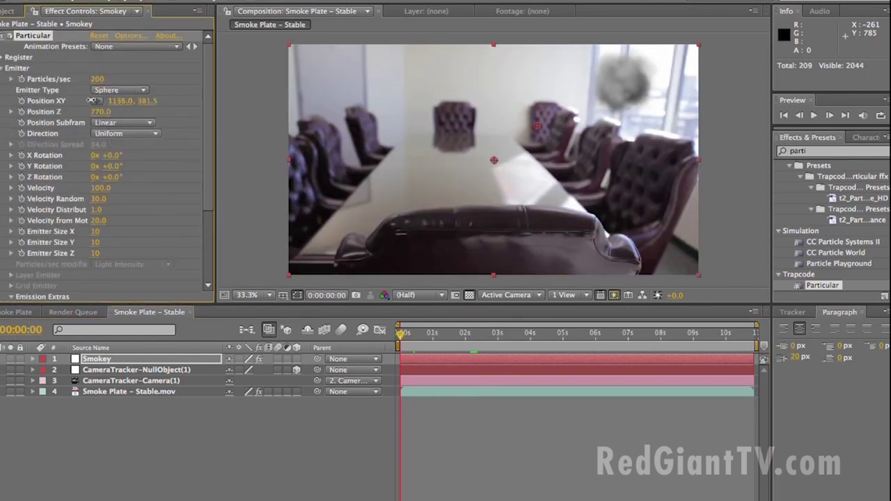
{"action": "left_click_drag", "start_coordinate": [117, 103], "coordinate": [84, 103]}
{"action": "key", "text": "space"}
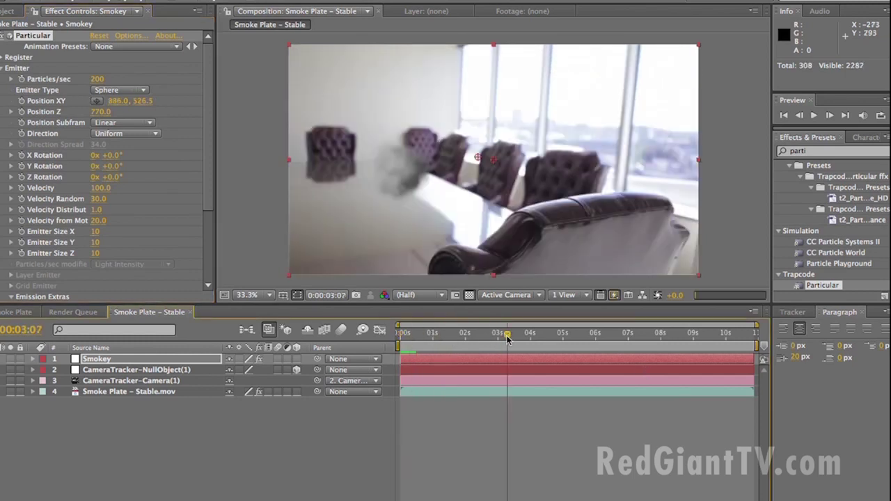
{"action": "left_click_drag", "start_coordinate": [673, 338], "coordinate": [601, 338]}
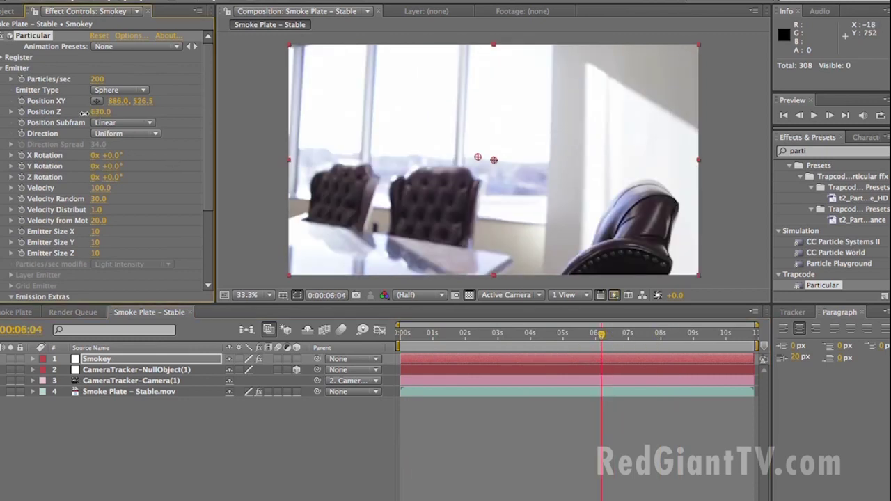
{"action": "left_click_drag", "start_coordinate": [83, 113], "coordinate": [52, 113]}
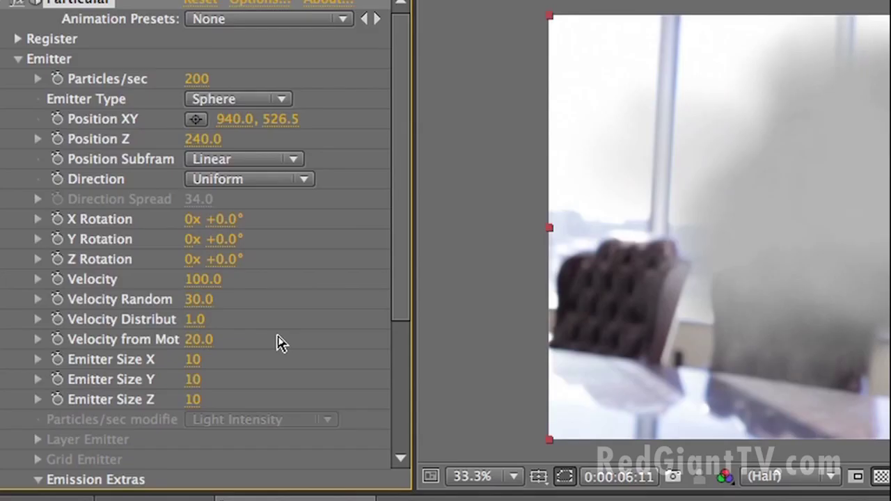
Step: Set Particle Size to 10 and darken the particle colour to grey 3B3B3B
{"action": "scroll", "coordinate": [277, 336], "scroll_direction": "down", "scroll_amount": 5}
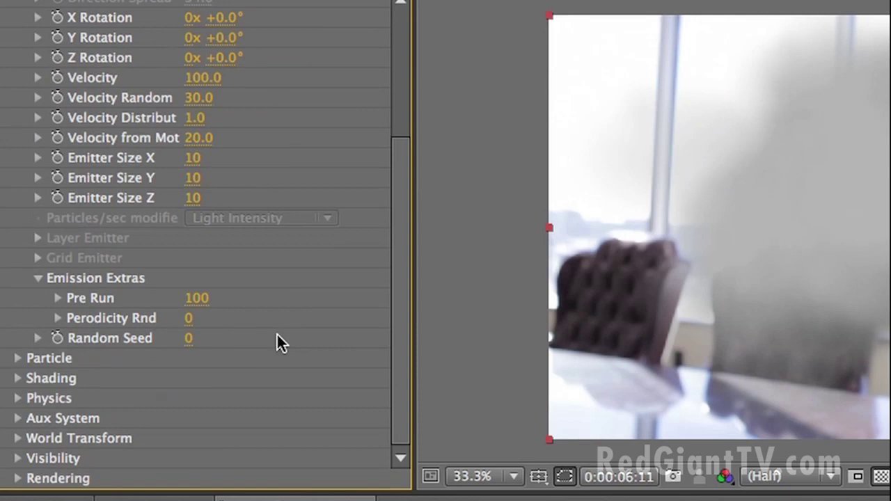
{"action": "left_click", "coordinate": [19, 359]}
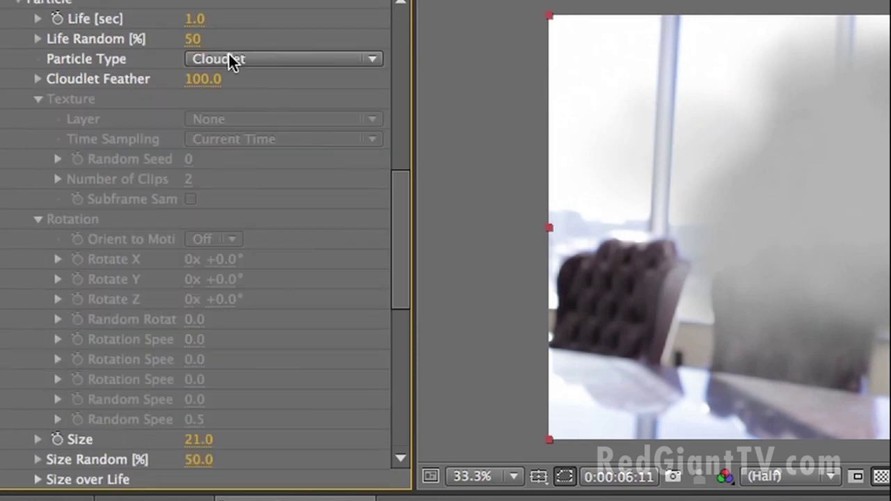
{"action": "left_click", "coordinate": [207, 440]}
{"action": "key", "text": "Return"}
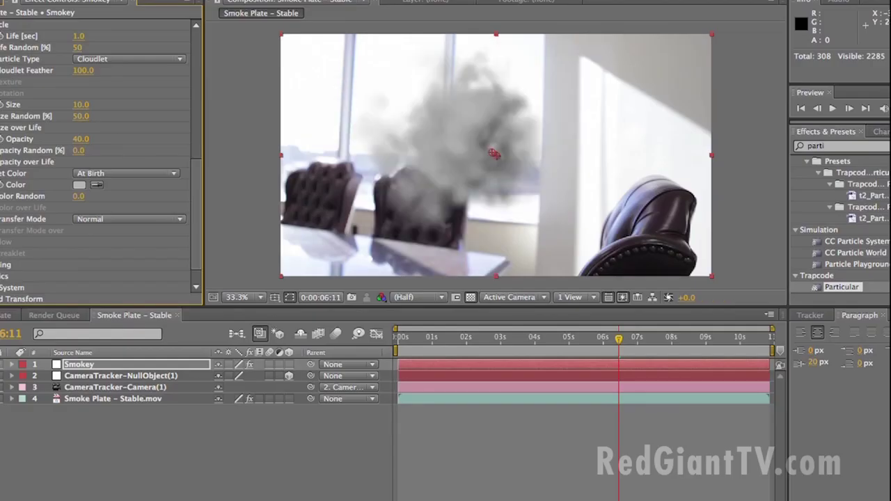
{"action": "mouse_move", "coordinate": [477, 353]}
{"action": "left_mouse_down"}
{"action": "mouse_move", "coordinate": [431, 348]}
{"action": "mouse_move", "coordinate": [718, 348]}
{"action": "mouse_move", "coordinate": [507, 348]}
{"action": "left_mouse_up"}
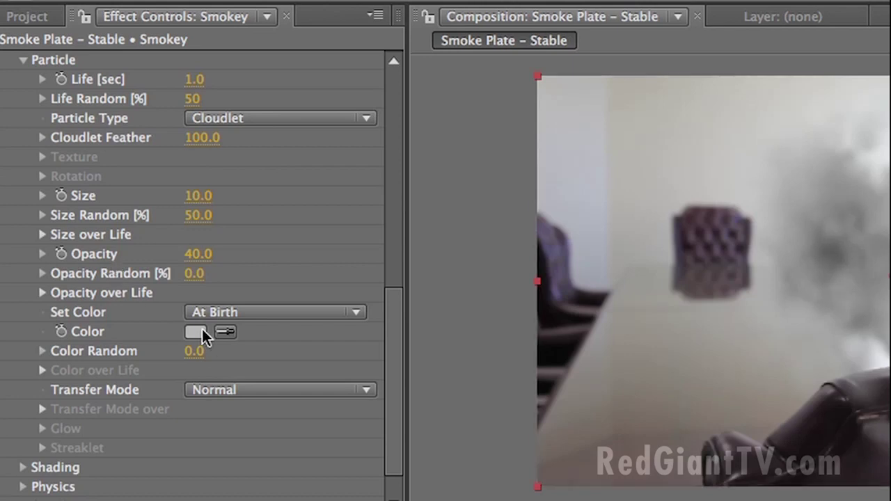
{"action": "left_click", "coordinate": [199, 331]}
{"action": "left_click", "coordinate": [9, 307]}
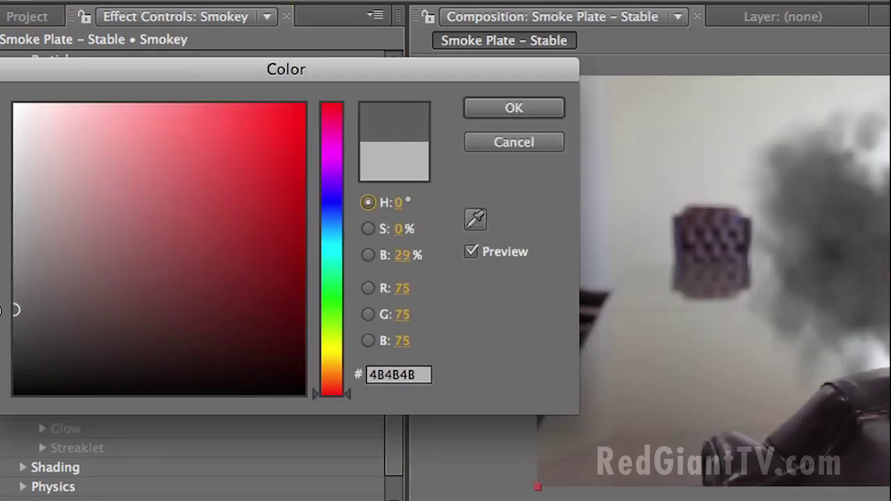
{"action": "left_click", "coordinate": [14, 324]}
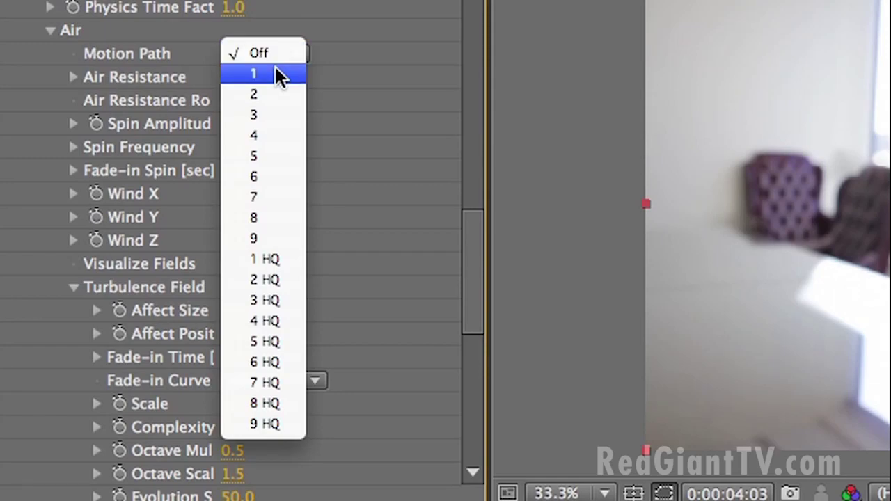
Step: Set Air Motion Path to 1 and bend the path toward the chair, checking travel to seven seconds
{"action": "left_click", "coordinate": [275, 69]}
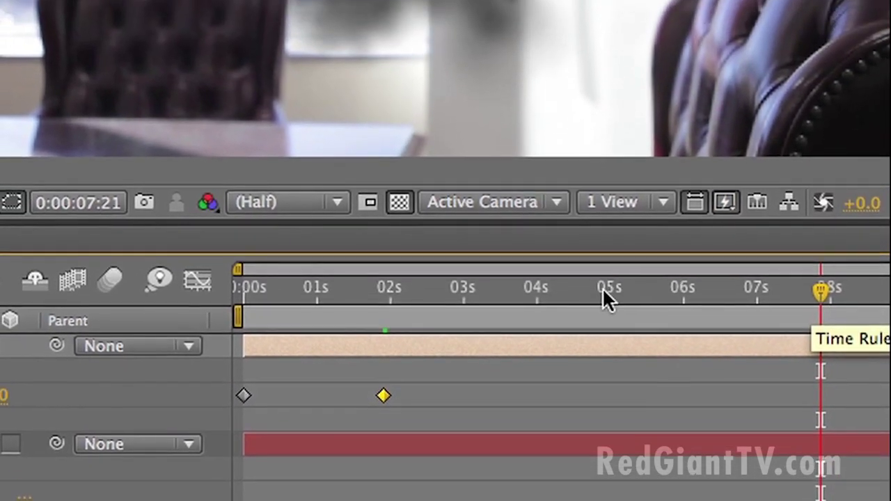
{"action": "left_click", "coordinate": [542, 340]}
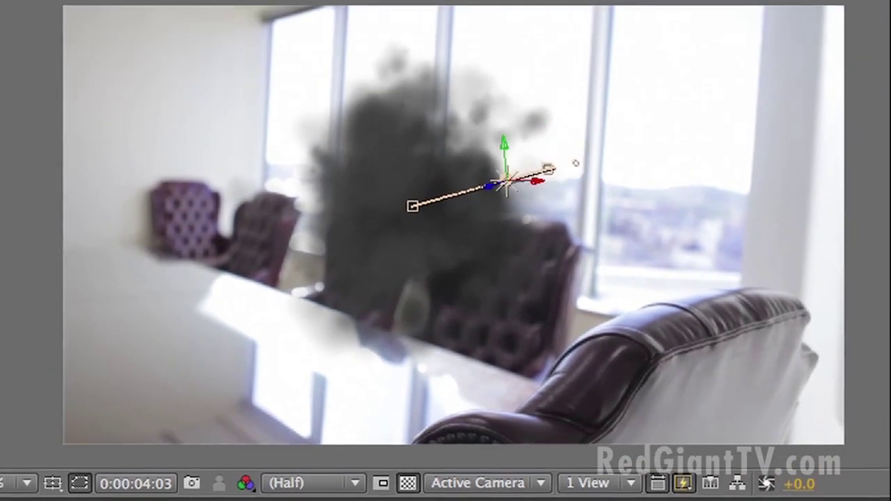
{"action": "left_click_drag", "start_coordinate": [507, 181], "coordinate": [498, 184]}
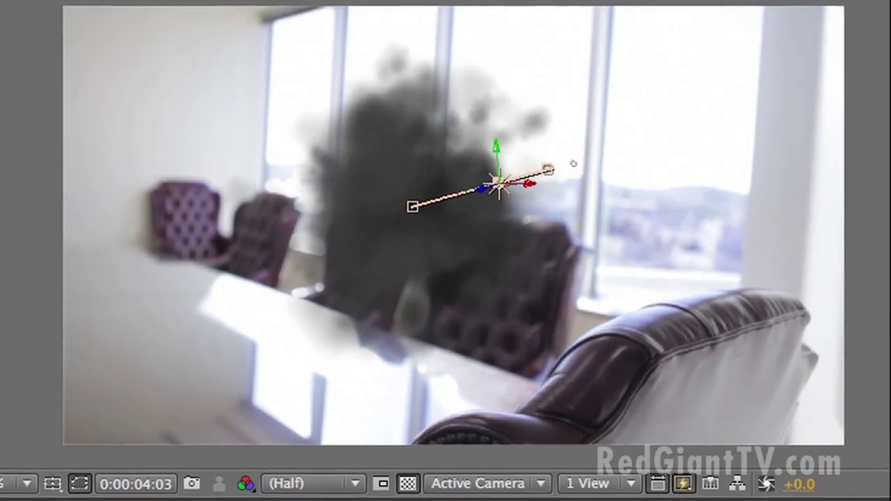
{"action": "left_click_drag", "start_coordinate": [499, 184], "coordinate": [535, 470]}
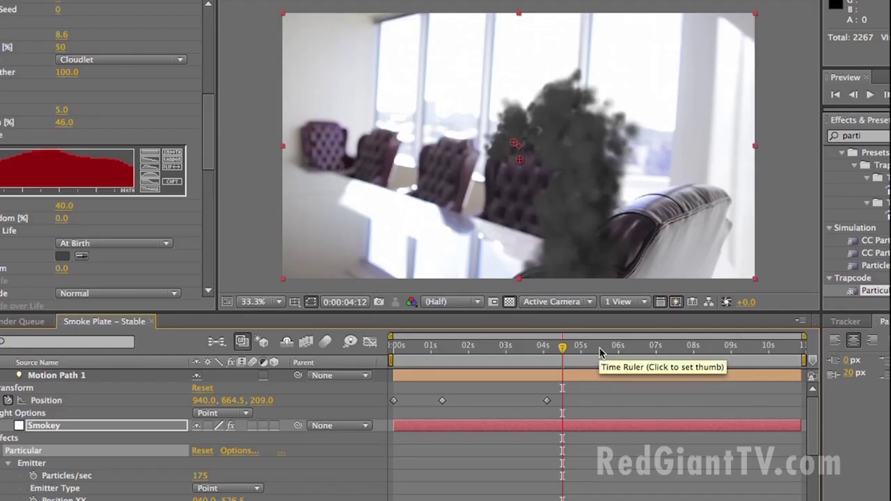
{"action": "left_click", "coordinate": [630, 350]}
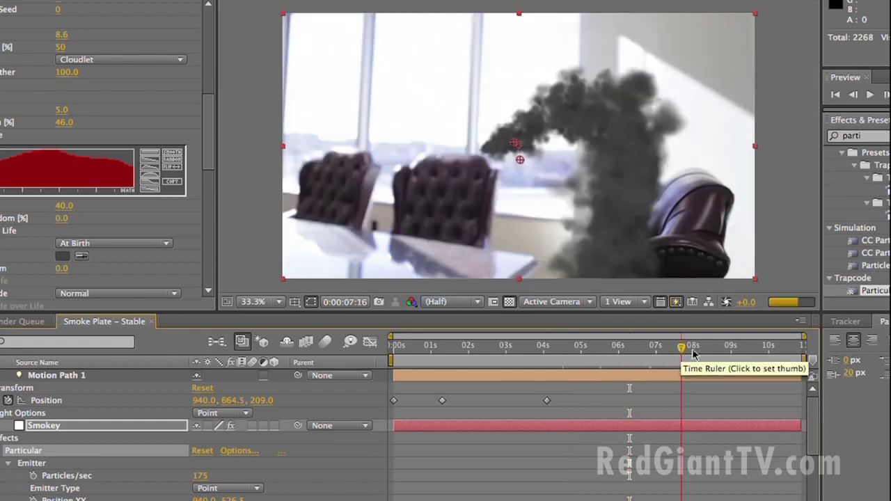
{"action": "left_click", "coordinate": [704, 349]}
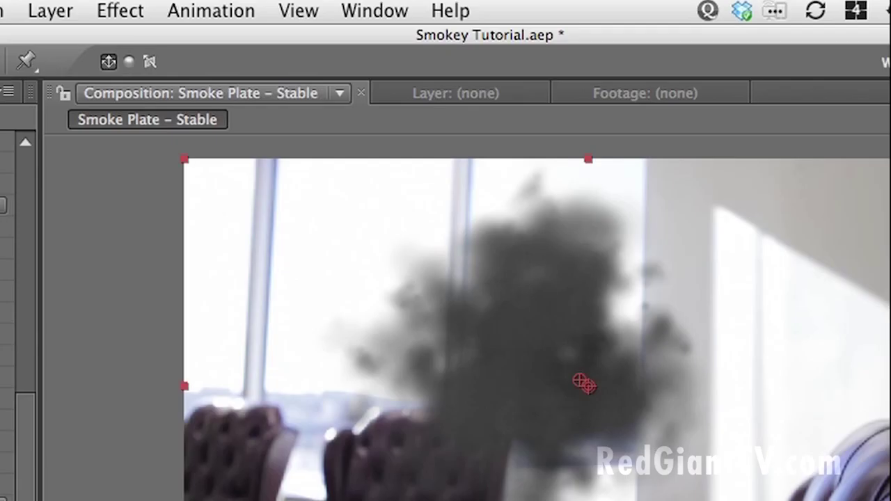
Step: Create a Point light named Motion Path 1 from Layer > New > Light
{"action": "left_click", "coordinate": [47, 7]}
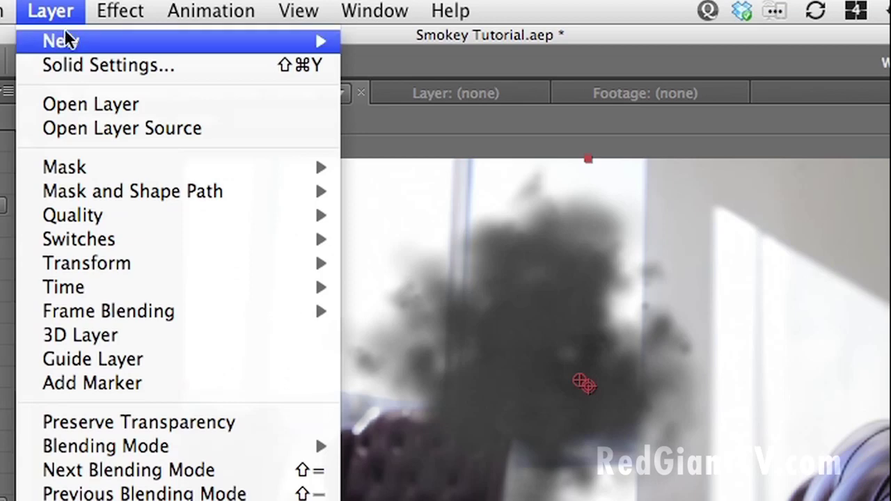
{"action": "mouse_move", "coordinate": [61, 41]}
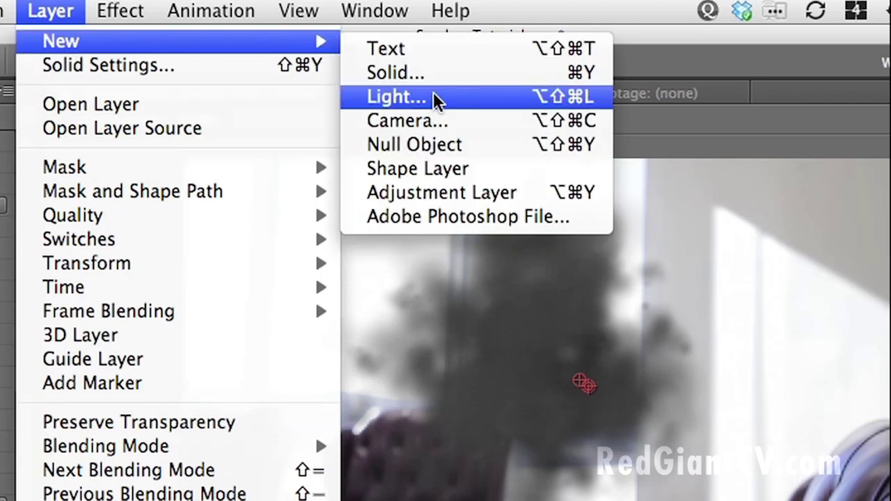
{"action": "left_click", "coordinate": [430, 99]}
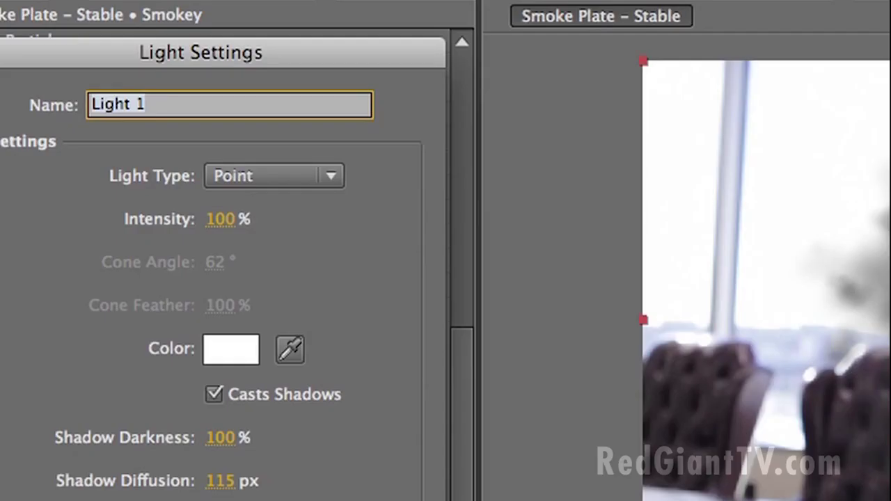
{"action": "type", "text": "Motion Pat"}
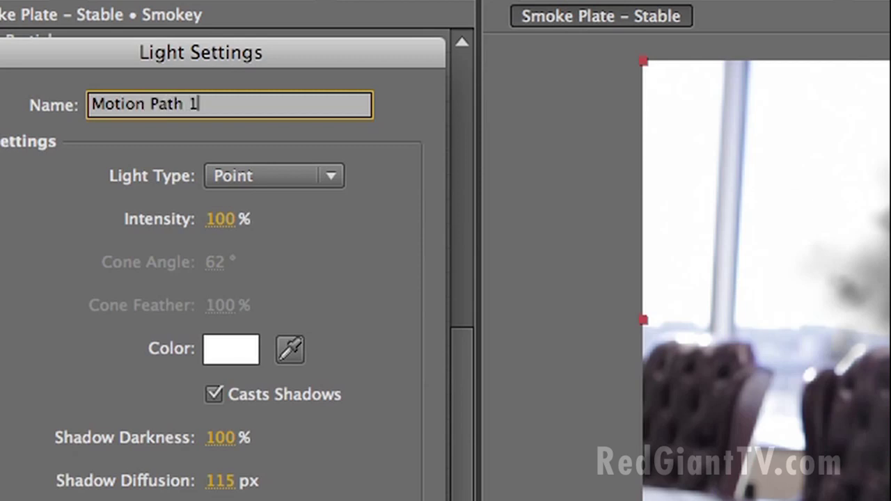
{"action": "key", "text": "Return"}
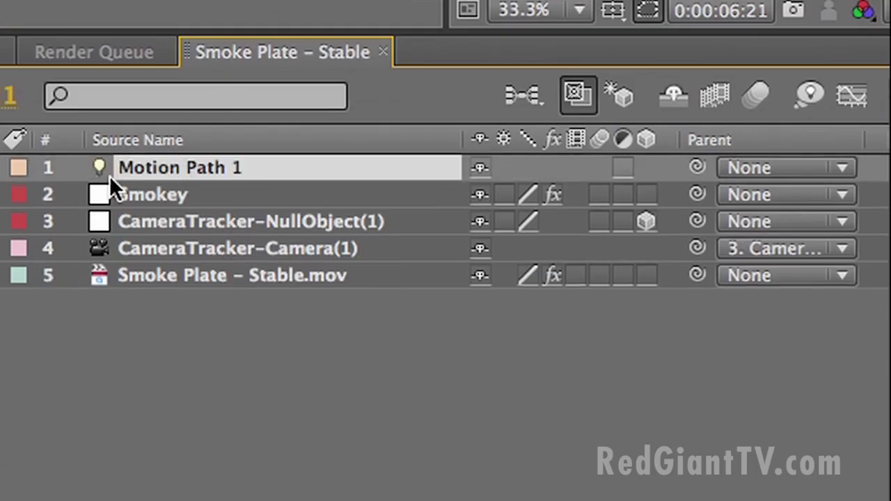
Step: Twirl open the light's properties and Smokey's Particular Emitter position values
{"action": "key", "text": "F2"}
{"action": "left_click", "coordinate": [10, 169]}
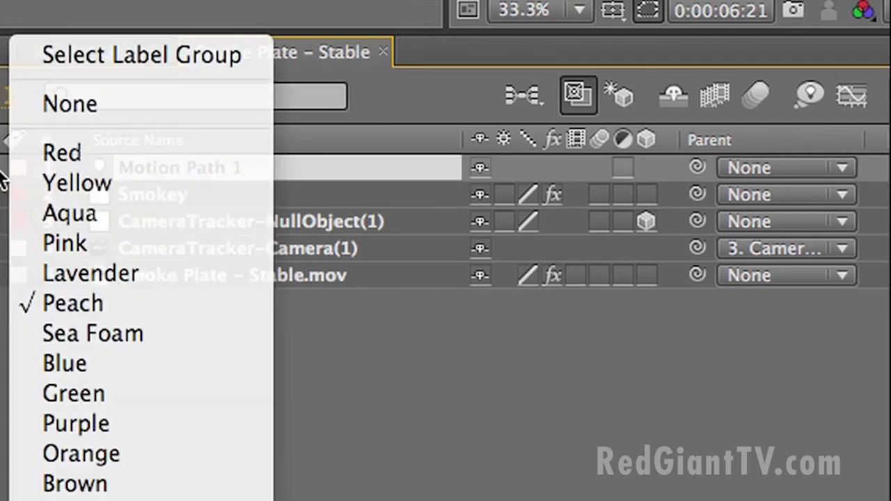
{"action": "key", "text": "Escape"}
{"action": "left_click", "coordinate": [3, 168]}
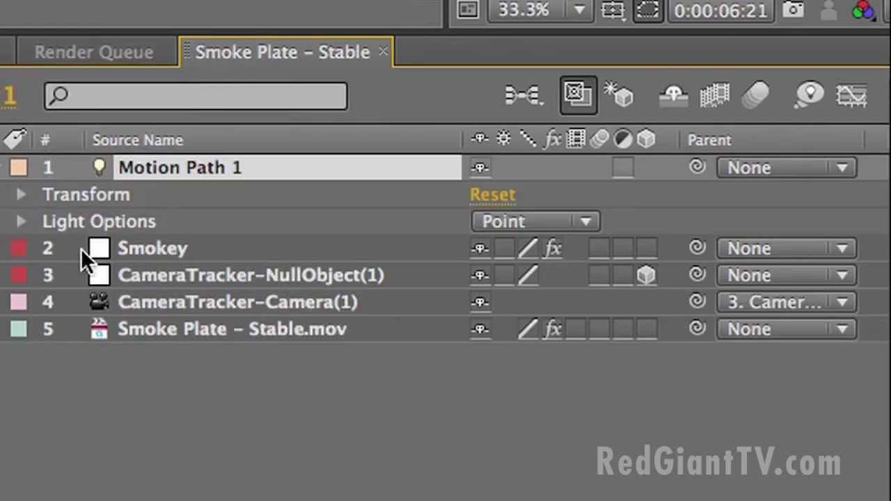
{"action": "left_click", "coordinate": [4, 248]}
{"action": "left_click", "coordinate": [21, 302]}
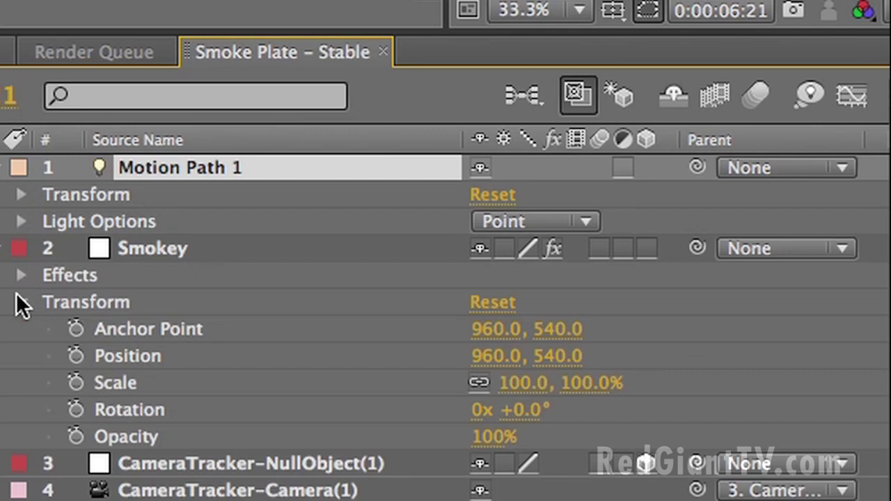
{"action": "left_click", "coordinate": [23, 300]}
{"action": "left_click", "coordinate": [19, 275]}
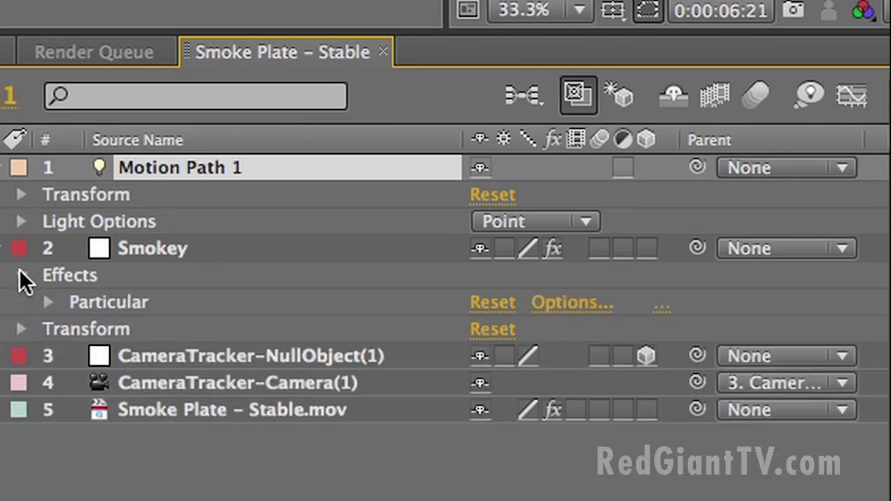
{"action": "left_click", "coordinate": [48, 302]}
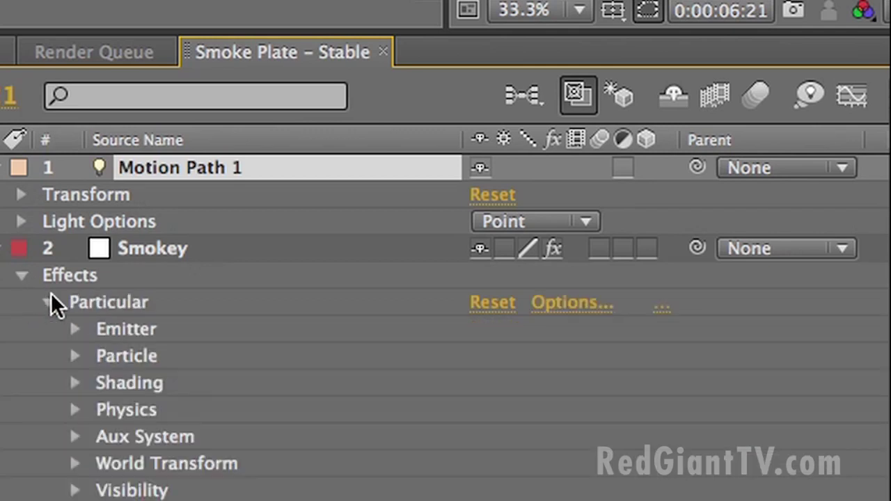
{"action": "left_click", "coordinate": [73, 328]}
{"action": "scroll", "coordinate": [55, 265], "scroll_direction": "down", "scroll_amount": 3}
{"action": "scroll", "coordinate": [63, 308], "scroll_direction": "up", "scroll_amount": 5}
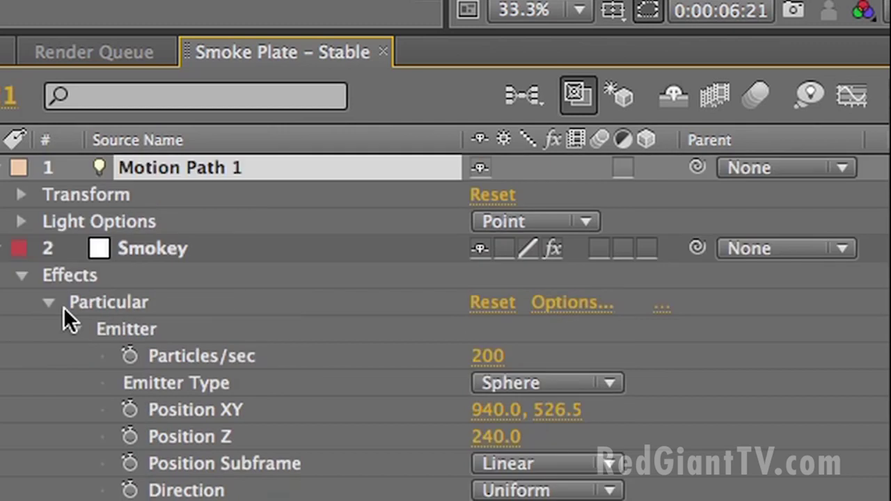
Step: Enter 940, 526.5 and 240 as the Motion Path 1 light's Position
{"action": "left_click", "coordinate": [22, 195]}
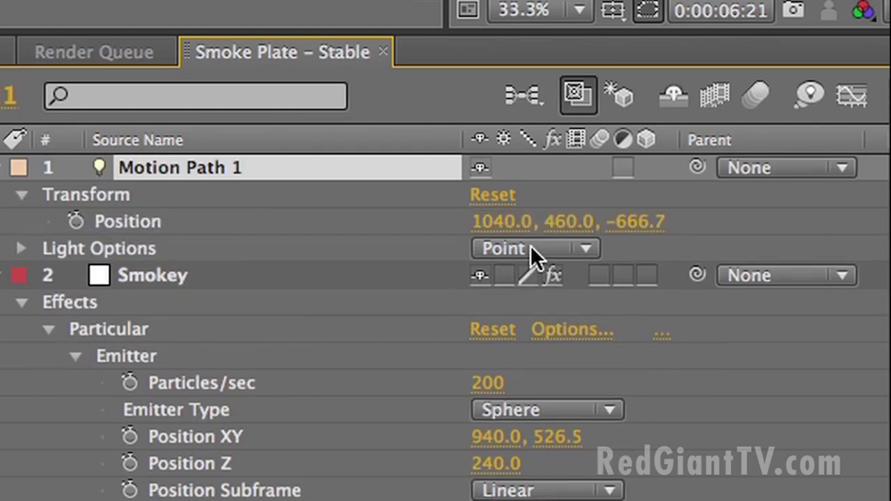
{"action": "left_click", "coordinate": [501, 221]}
{"action": "type", "text": "9"}
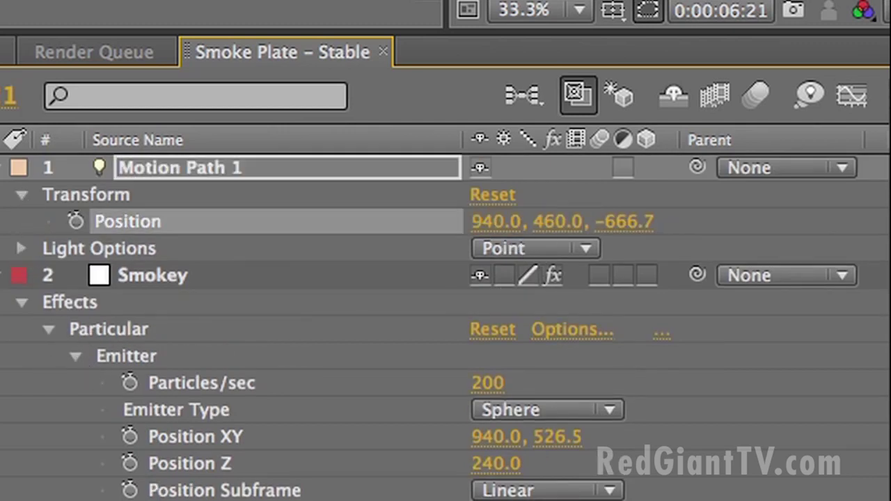
{"action": "left_click", "coordinate": [557, 221]}
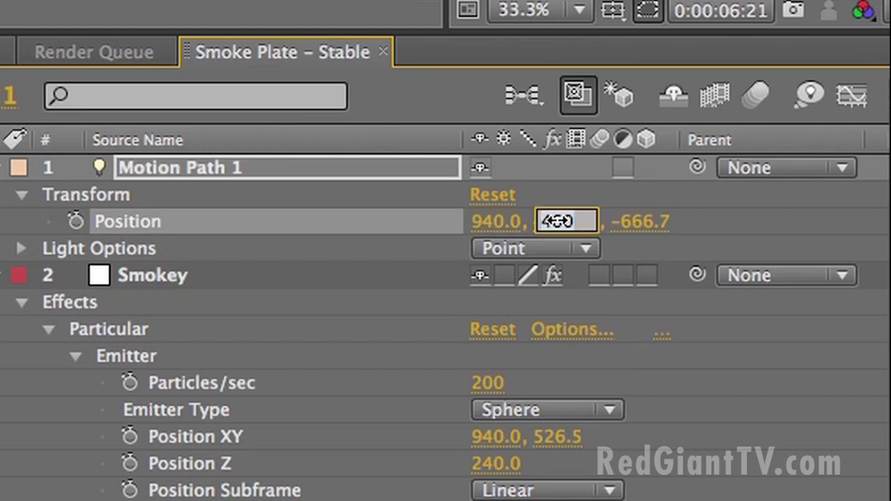
{"action": "type", "text": "526.5"}
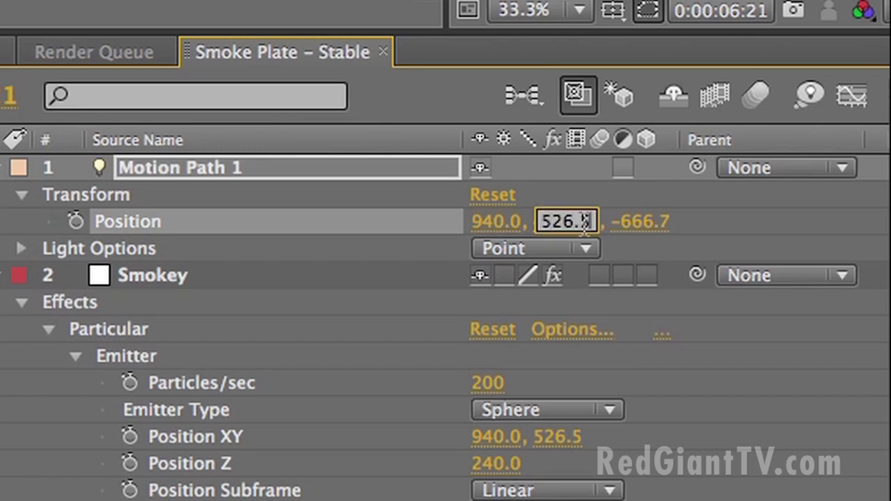
{"action": "left_click", "coordinate": [640, 222]}
{"action": "type", "text": "24"}
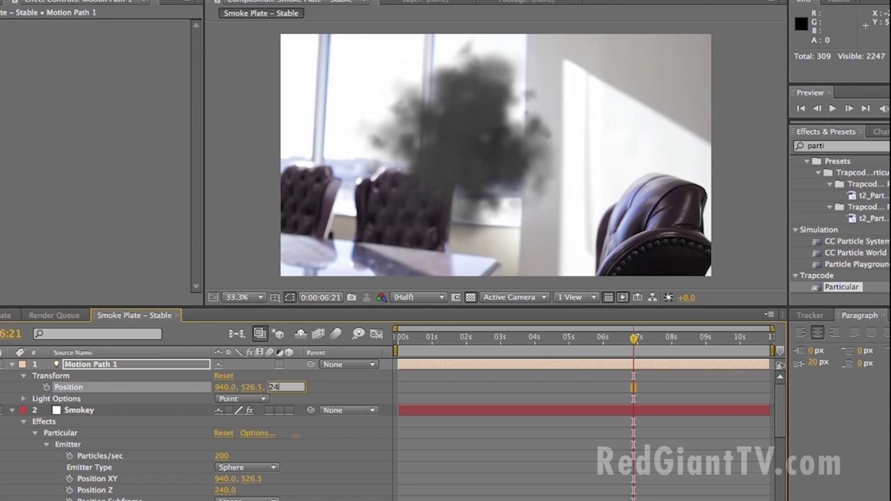
{"action": "type", "text": "0"}
{"action": "key", "text": "Return"}
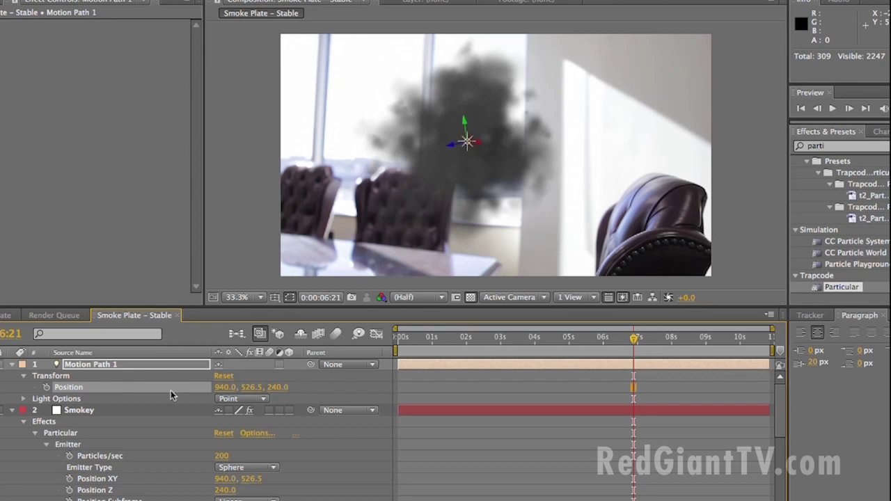
Step: Keyframe the light's Position at 0:00 and change its depth at 1:22 for a second keyframe
{"action": "left_click", "coordinate": [399, 338]}
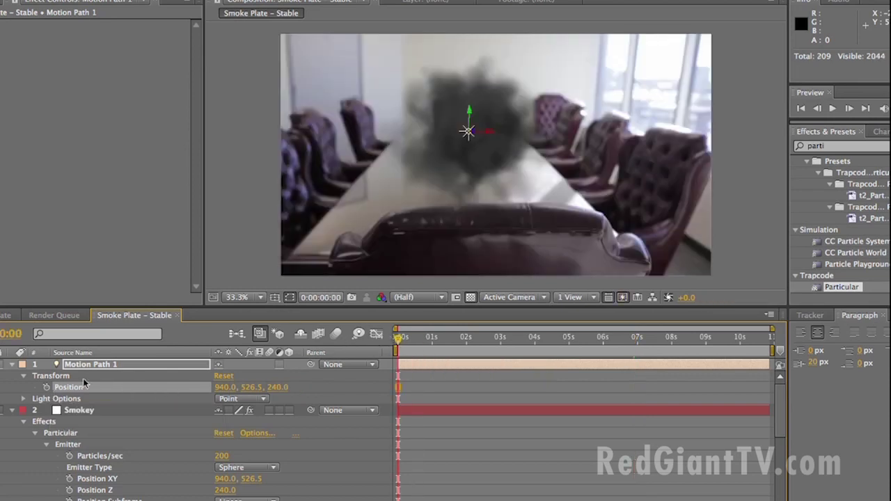
{"action": "left_click", "coordinate": [46, 388]}
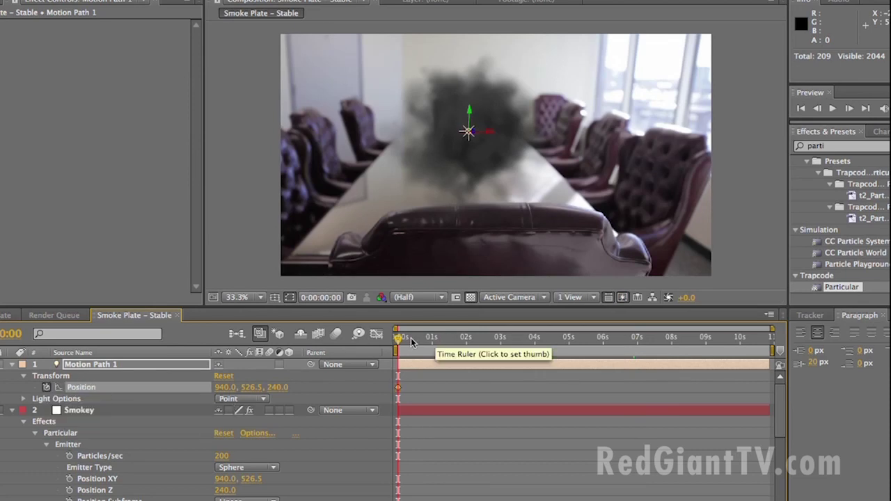
{"action": "left_click", "coordinate": [463, 339]}
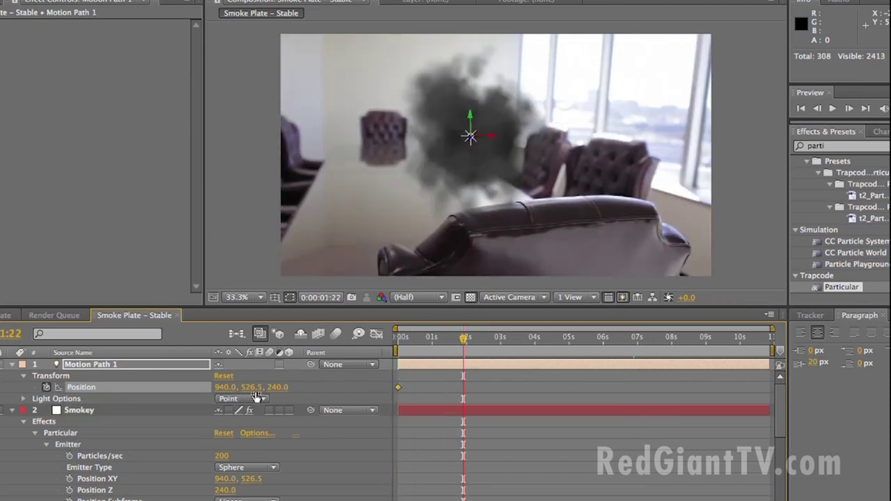
{"action": "left_click_drag", "start_coordinate": [284, 388], "coordinate": [230, 387]}
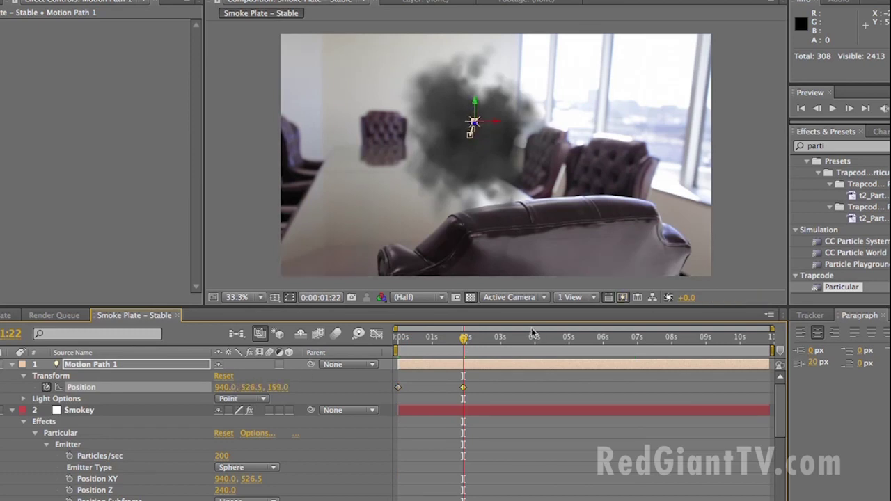
Step: Preview ahead, then move the light to 940, 664.5, 182 at about four seconds
{"action": "left_click_drag", "start_coordinate": [534, 339], "coordinate": [626, 343]}
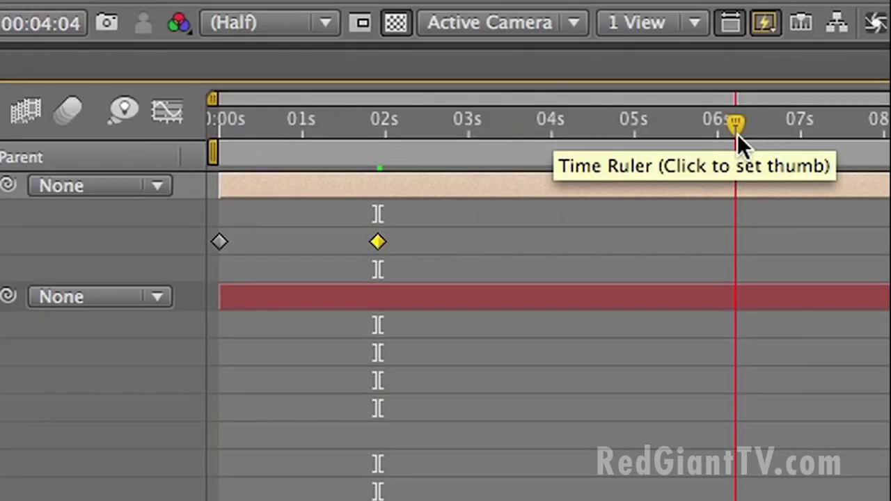
{"action": "mouse_move", "coordinate": [737, 134]}
{"action": "left_mouse_down"}
{"action": "mouse_move", "coordinate": [890, 132]}
{"action": "mouse_move", "coordinate": [855, 154]}
{"action": "left_mouse_up"}
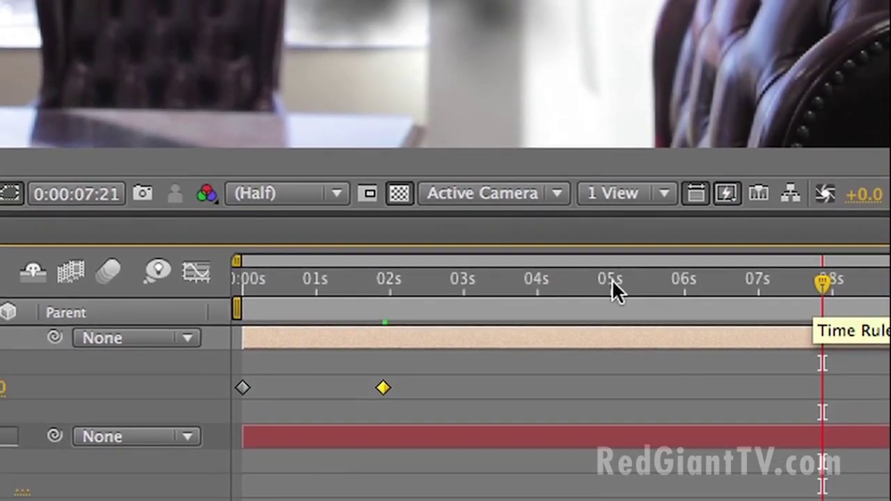
{"action": "left_click", "coordinate": [542, 232]}
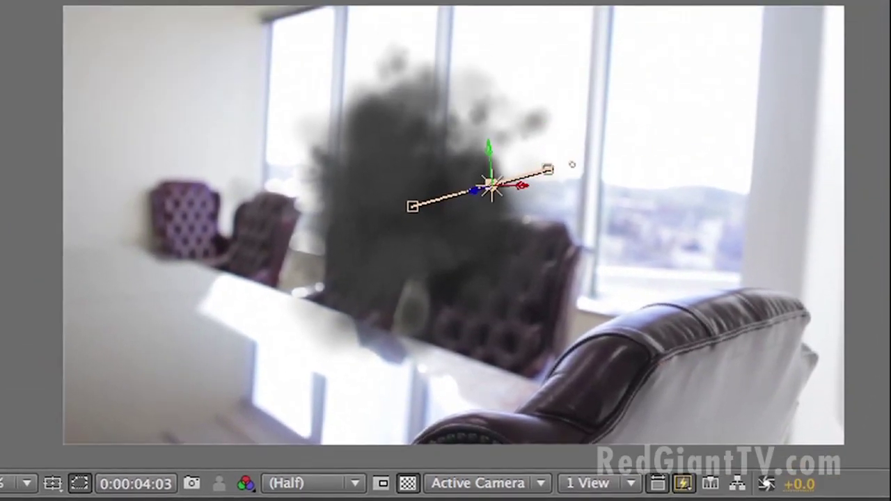
{"action": "left_click_drag", "start_coordinate": [491, 185], "coordinate": [534, 470]}
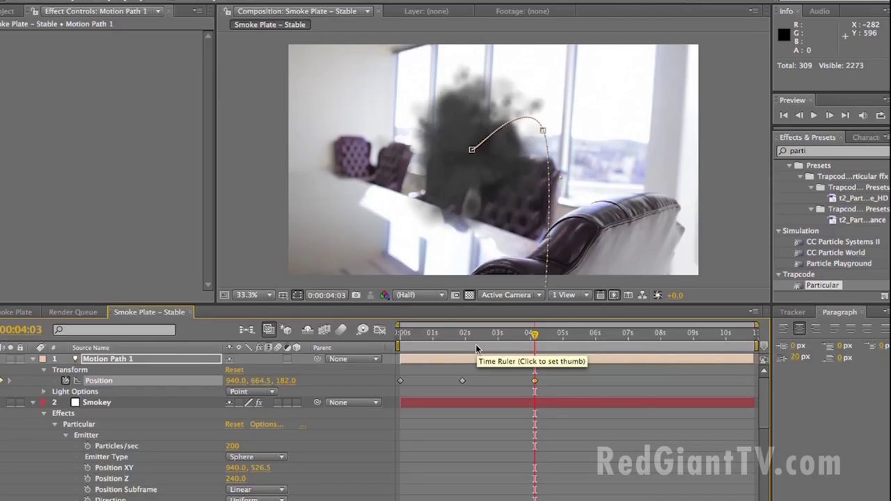
Step: Raise the Smokey layer's Particular particle Life [sec] to 4.7 for denser smoke
{"action": "left_click", "coordinate": [101, 402]}
{"action": "scroll", "coordinate": [79, 192], "scroll_direction": "down", "scroll_amount": 10}
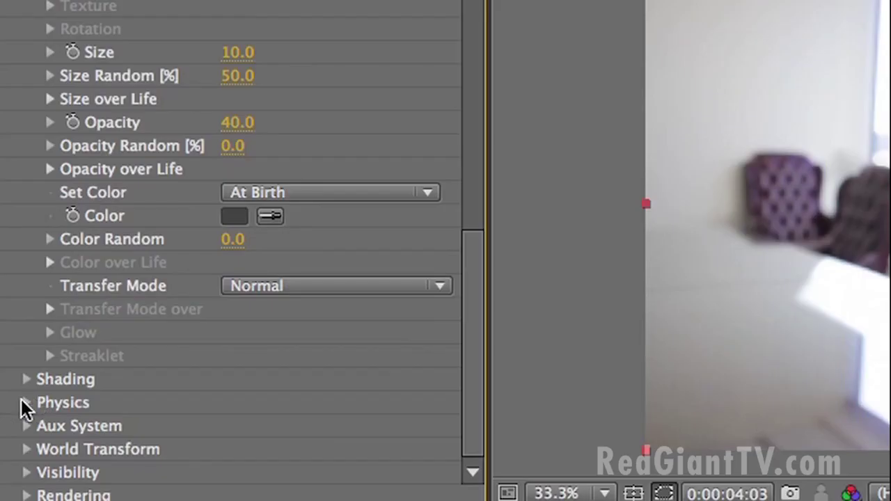
{"action": "left_click", "coordinate": [22, 402]}
{"action": "scroll", "coordinate": [21, 402], "scroll_direction": "down", "scroll_amount": 10}
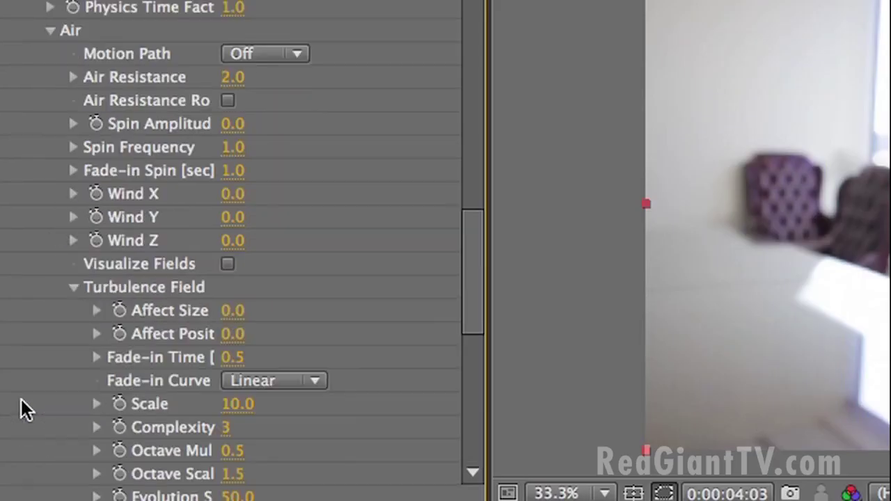
{"action": "left_click", "coordinate": [279, 57]}
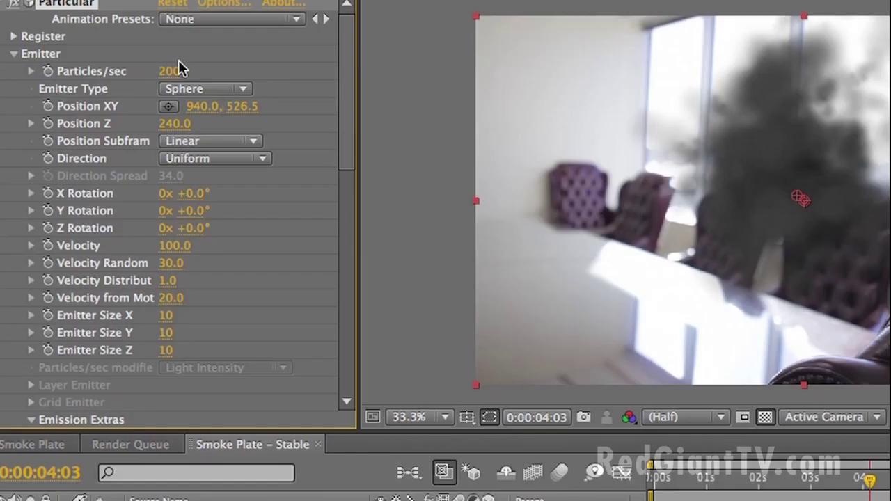
{"action": "scroll", "coordinate": [222, 208], "scroll_direction": "down", "scroll_amount": 5}
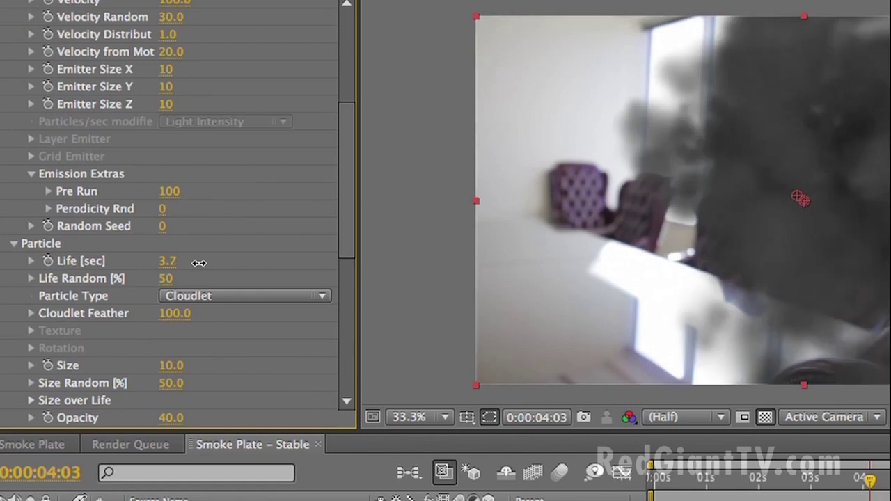
{"action": "left_click_drag", "start_coordinate": [198, 263], "coordinate": [209, 261]}
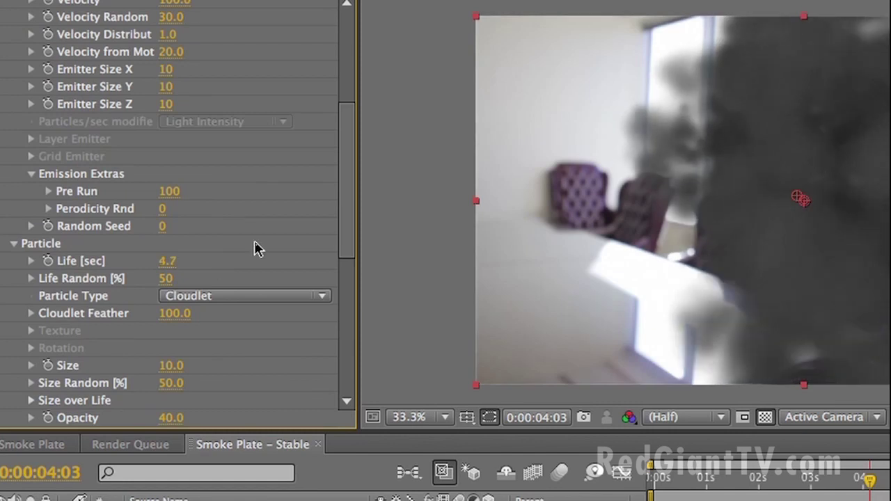
{"action": "scroll", "coordinate": [256, 248], "scroll_direction": "up", "scroll_amount": 5}
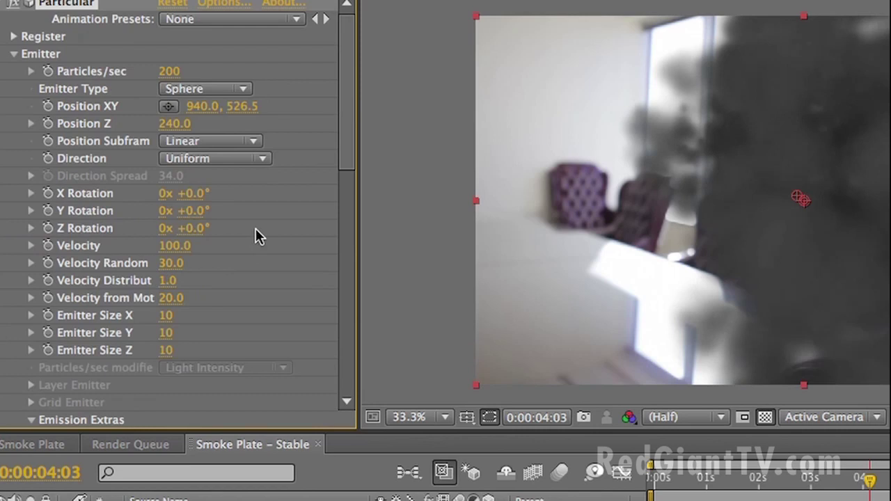
{"action": "left_click", "coordinate": [166, 317]}
{"action": "type", "text": "1"}
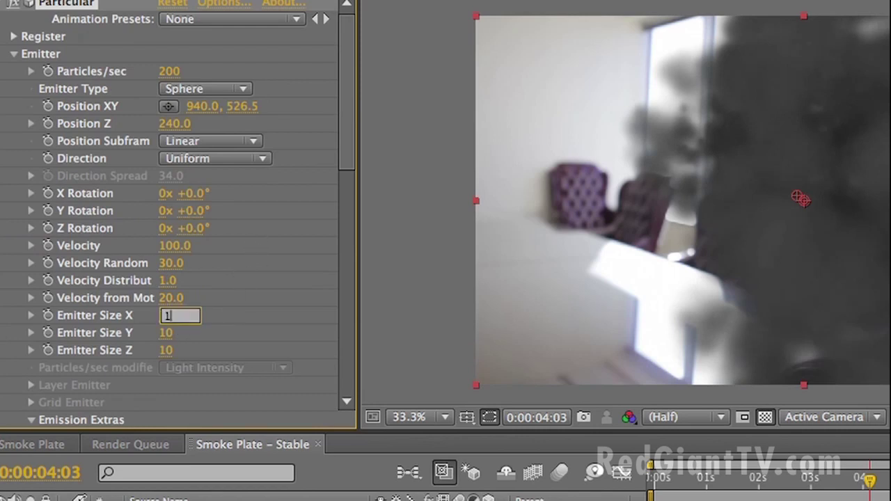
Step: Commit the emitter X size and set Particular's Emitter Type to Point
{"action": "key", "text": "Return"}
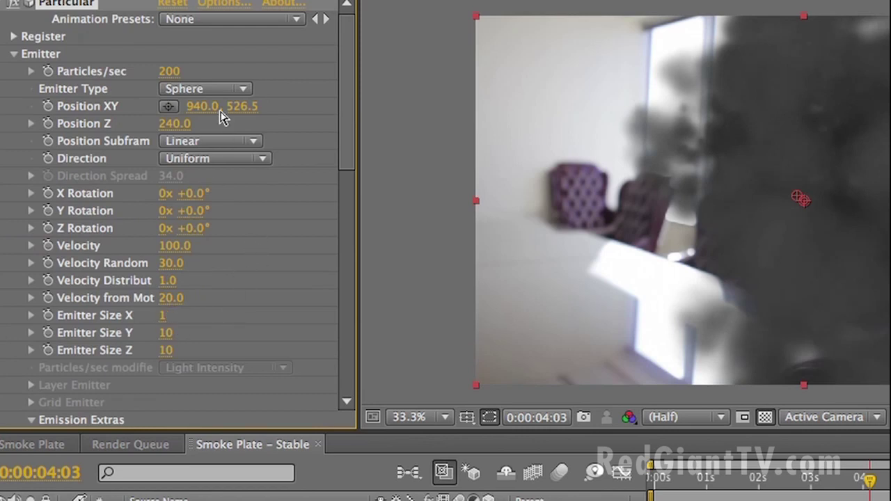
{"action": "left_click", "coordinate": [229, 94]}
{"action": "left_click", "coordinate": [219, 58]}
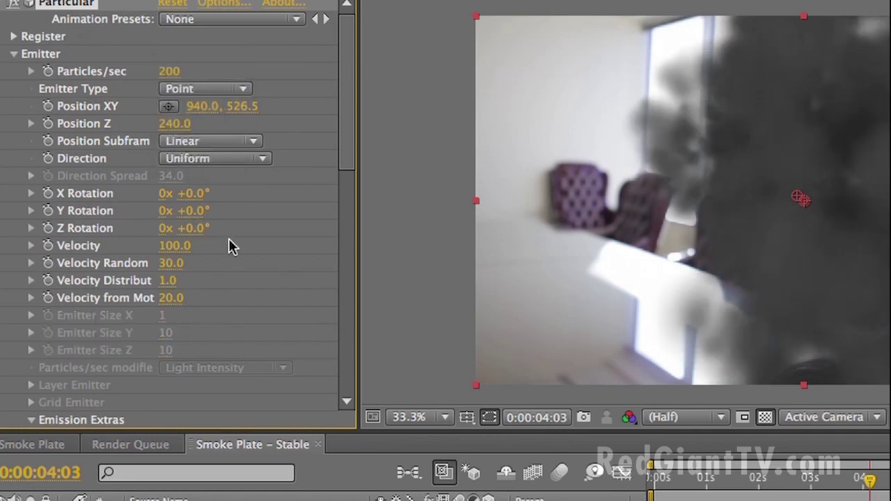
Step: Set the particle Velocity to 50, after trying 0 and 25
{"action": "left_click", "coordinate": [174, 246]}
{"action": "type", "text": "0"}
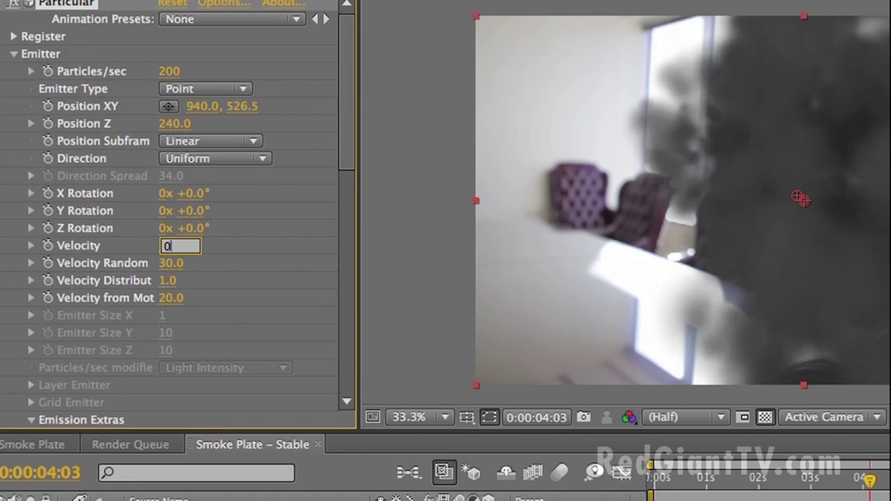
{"action": "key", "text": "Return"}
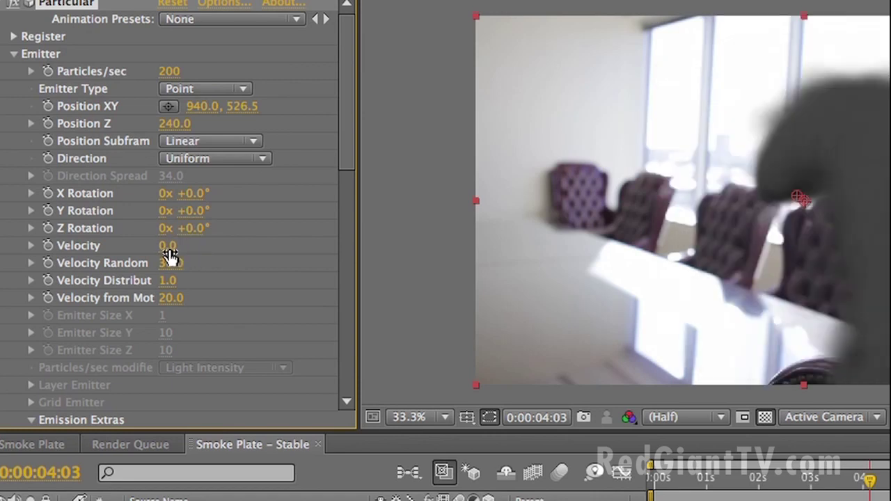
{"action": "left_click_drag", "start_coordinate": [168, 249], "coordinate": [186, 252]}
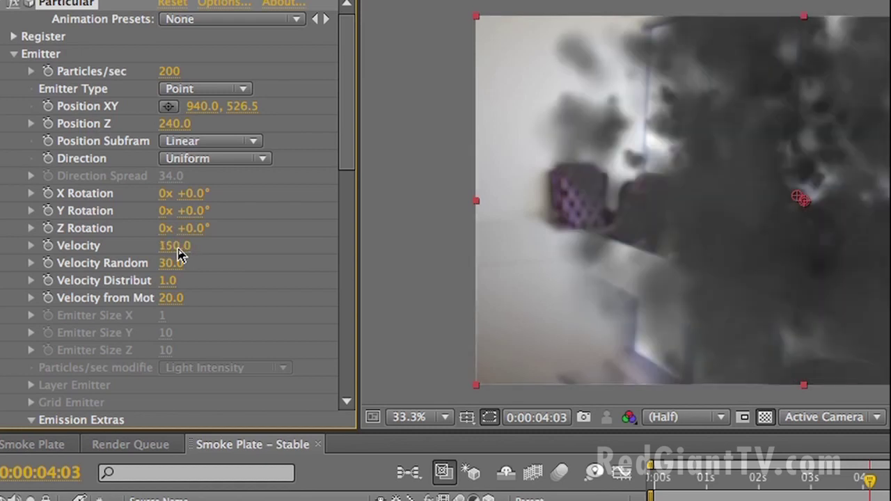
{"action": "type", "text": "25"}
{"action": "key", "text": "Return"}
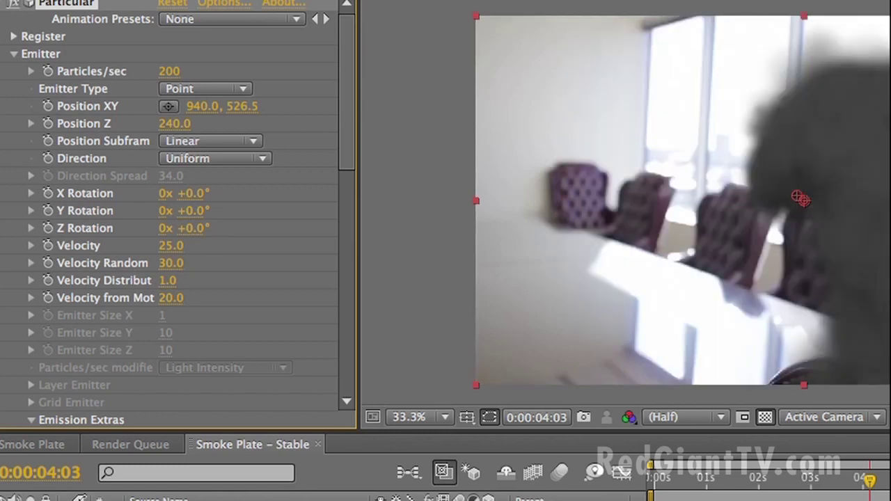
{"action": "left_click", "coordinate": [185, 246]}
{"action": "type", "text": "50"}
{"action": "key", "text": "Return"}
Step: Set Particles/sec to 50 and scrub the timeline to preview the smoke
{"action": "left_click", "coordinate": [167, 70]}
{"action": "type", "text": "50"}
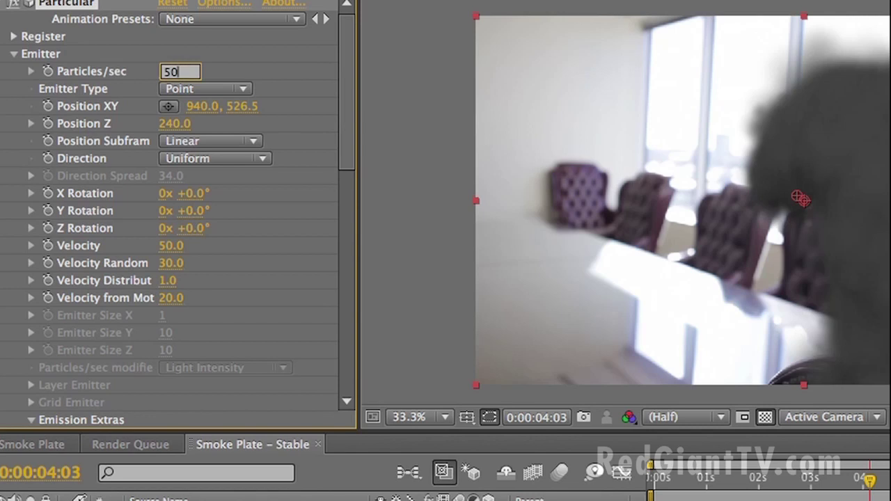
{"action": "key", "text": "Return"}
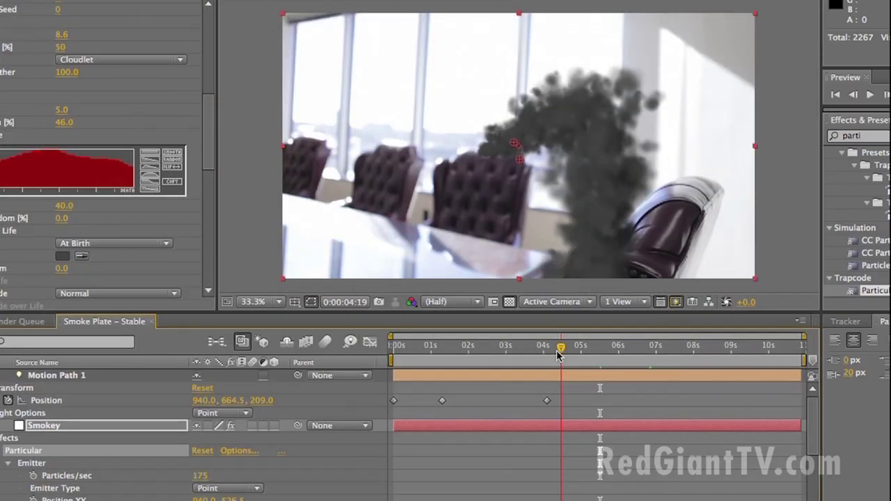
{"action": "left_click_drag", "start_coordinate": [557, 352], "coordinate": [563, 352]}
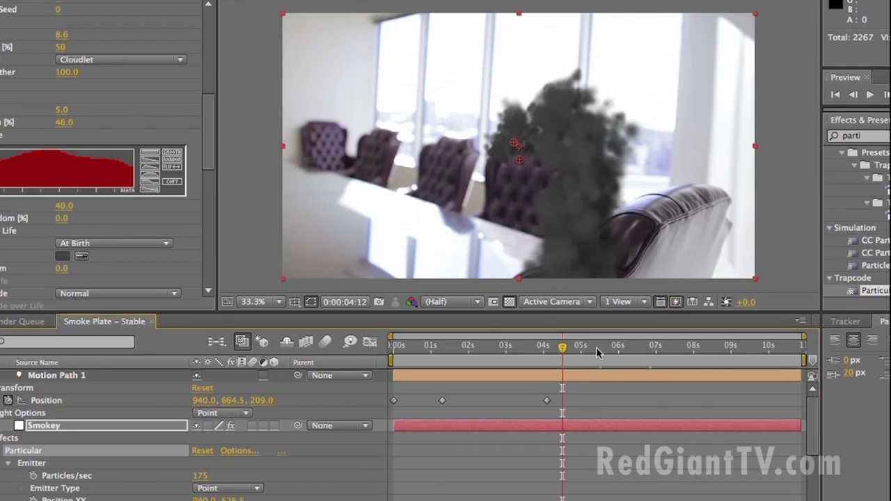
{"action": "left_click_drag", "start_coordinate": [629, 356], "coordinate": [704, 353]}
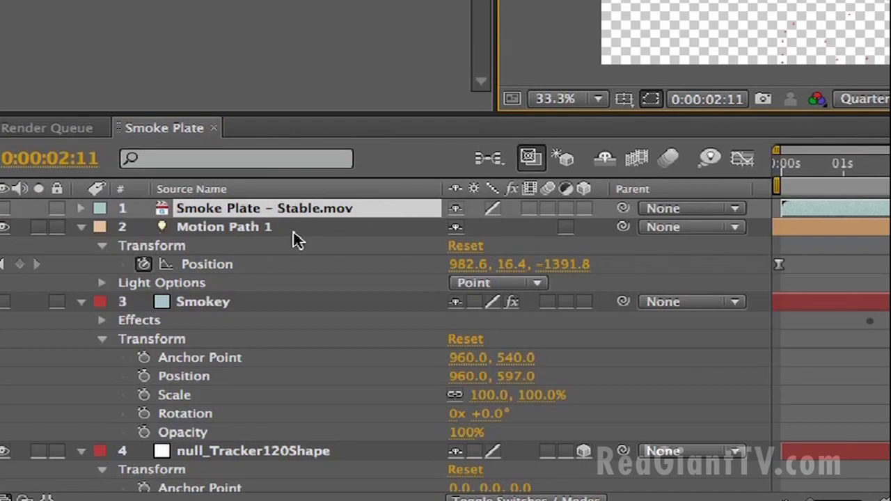
Step: Draw a pen mask around the foreground chair on the stabilised plate footage
{"action": "left_click", "coordinate": [4, 208]}
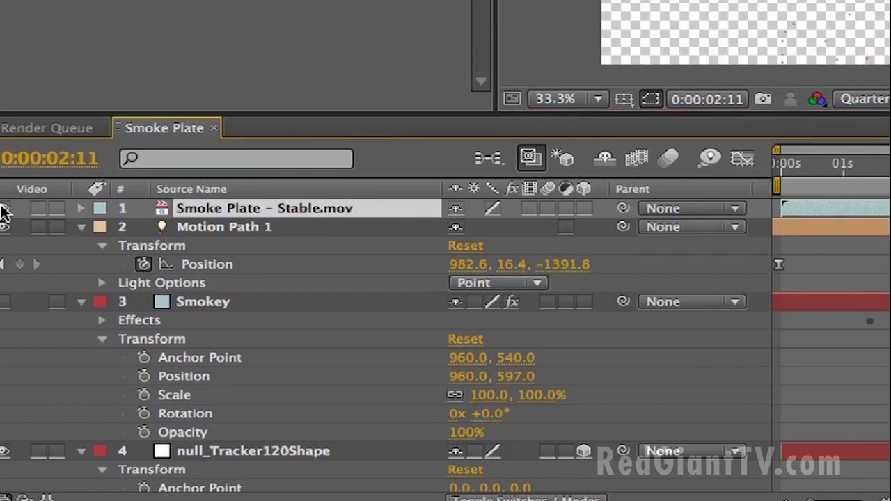
{"action": "left_click", "coordinate": [4, 208]}
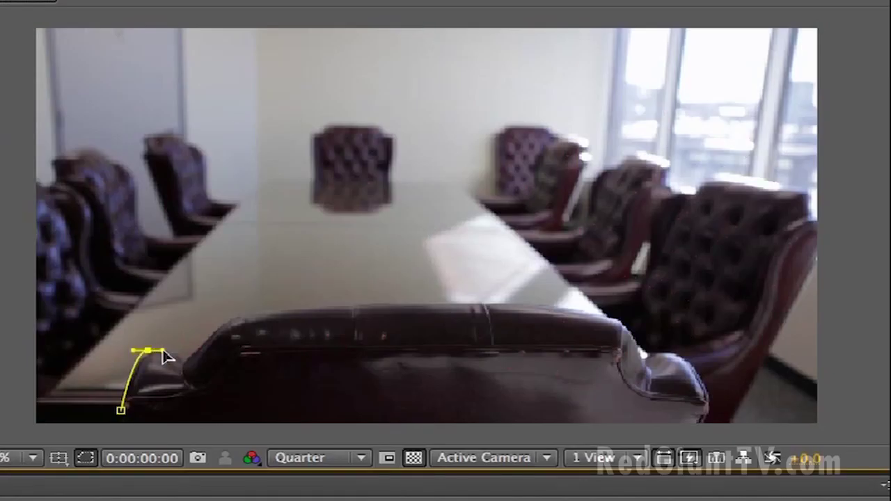
{"action": "left_click", "coordinate": [185, 363]}
{"action": "left_click", "coordinate": [230, 318]}
{"action": "left_click", "coordinate": [403, 304]}
{"action": "left_click", "coordinate": [620, 317]}
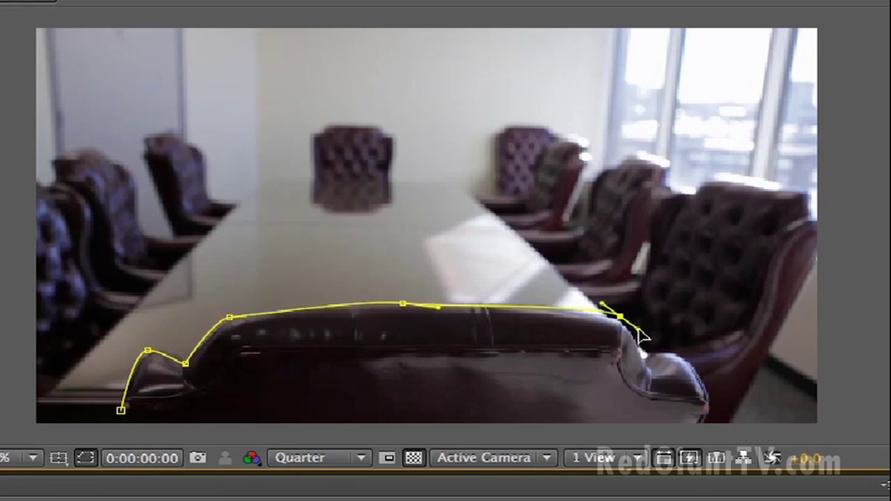
{"action": "left_click", "coordinate": [656, 358]}
{"action": "left_click", "coordinate": [712, 411]}
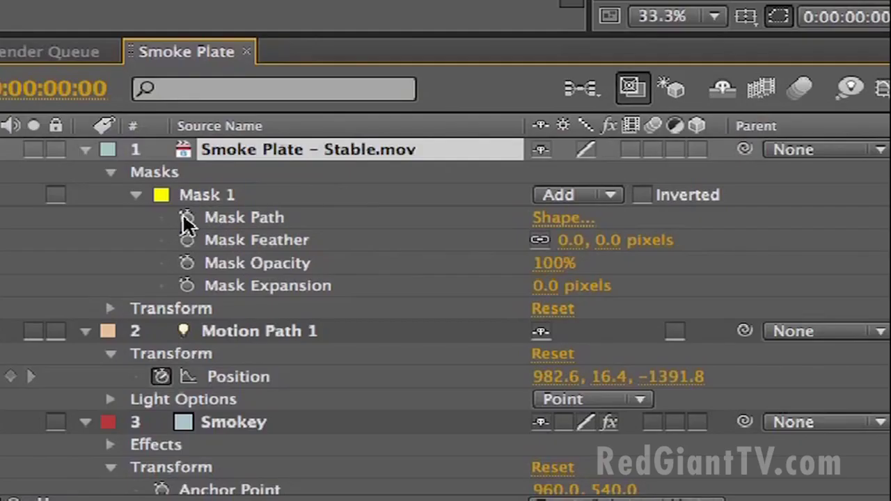
Step: Keyframe the Mask Path and refit the chair mask over the early frames
{"action": "left_click", "coordinate": [187, 218]}
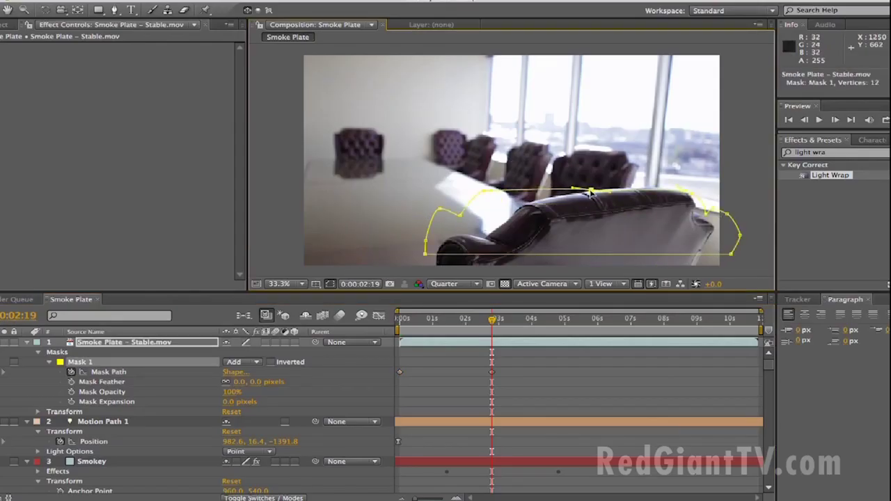
{"action": "mouse_move", "coordinate": [444, 209]}
{"action": "left_mouse_down"}
{"action": "mouse_move", "coordinate": [457, 236]}
{"action": "mouse_move", "coordinate": [435, 275]}
{"action": "left_mouse_up"}
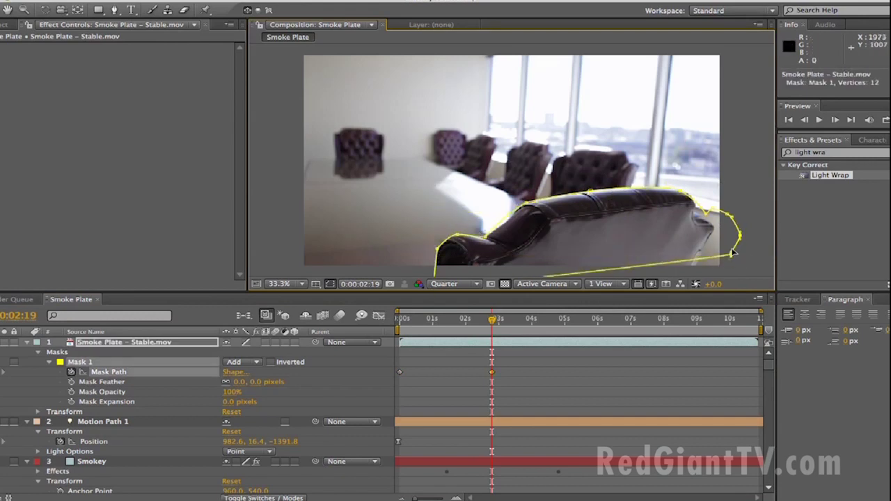
{"action": "mouse_move", "coordinate": [739, 236]}
{"action": "left_mouse_down"}
{"action": "mouse_move", "coordinate": [713, 237]}
{"action": "mouse_move", "coordinate": [688, 195]}
{"action": "left_mouse_up"}
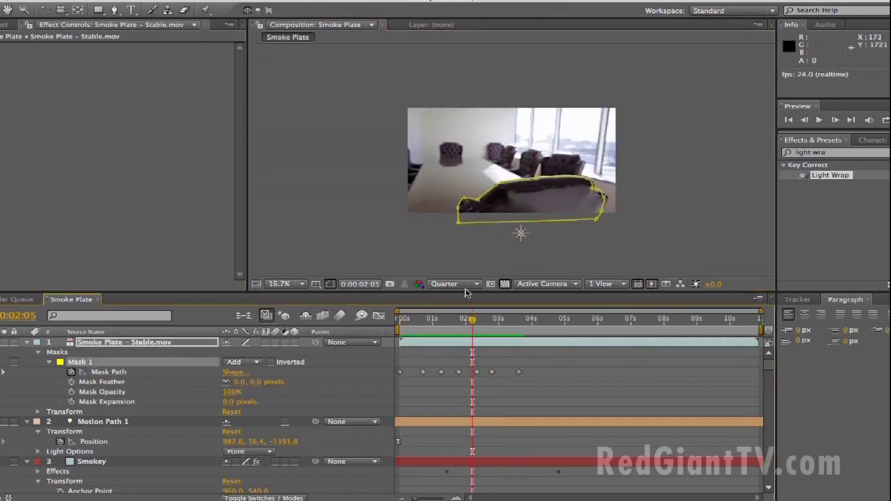
{"action": "left_click_drag", "start_coordinate": [478, 319], "coordinate": [514, 318]}
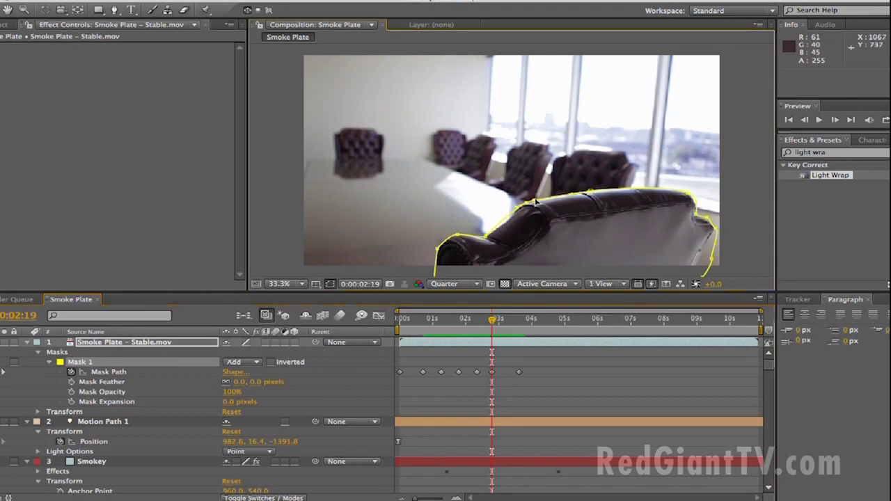
{"action": "left_click_drag", "start_coordinate": [458, 267], "coordinate": [468, 259]}
{"action": "left_click_drag", "start_coordinate": [514, 319], "coordinate": [541, 319]}
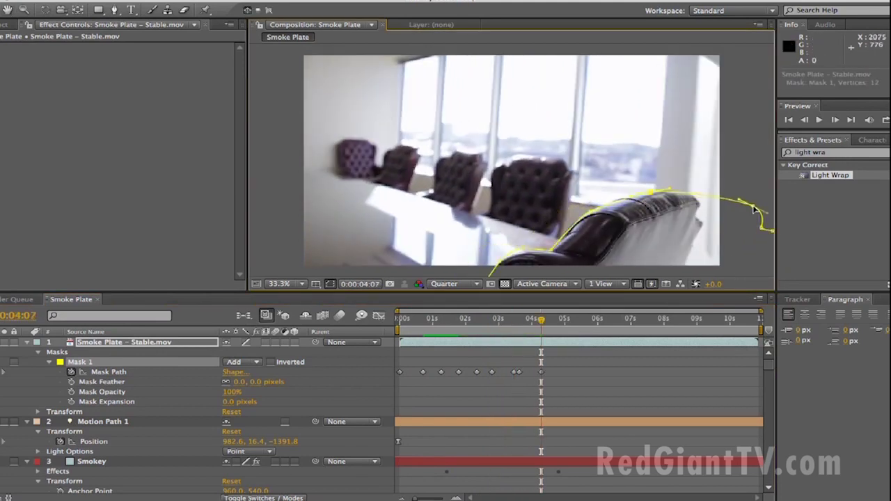
{"action": "left_click_drag", "start_coordinate": [724, 209], "coordinate": [745, 209]}
{"action": "mouse_move", "coordinate": [541, 318]}
{"action": "left_mouse_down"}
{"action": "mouse_move", "coordinate": [580, 318]}
{"action": "mouse_move", "coordinate": [553, 318]}
{"action": "left_mouse_up"}
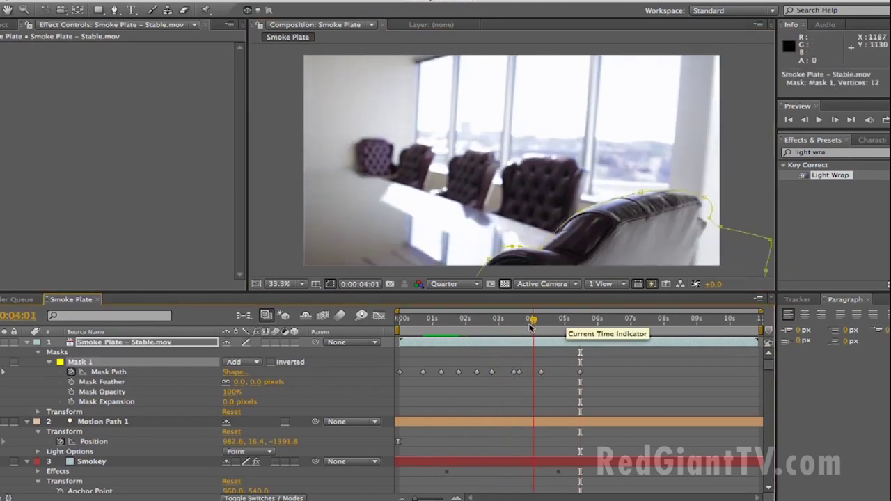
Step: Refit the chair mask from about four seconds on and preview smoke behind it
{"action": "left_click_drag", "start_coordinate": [616, 206], "coordinate": [606, 216]}
{"action": "left_click_drag", "start_coordinate": [554, 319], "coordinate": [610, 318]}
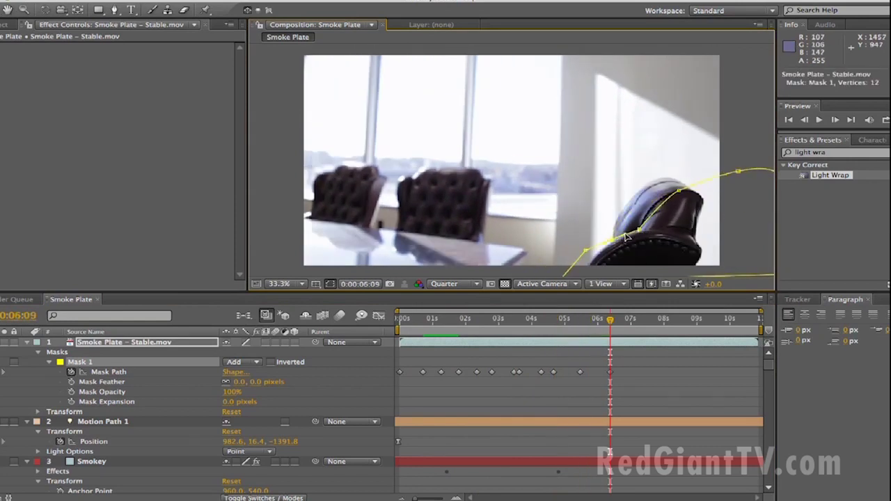
{"action": "left_click_drag", "start_coordinate": [571, 257], "coordinate": [584, 268]}
{"action": "left_click_drag", "start_coordinate": [610, 319], "coordinate": [639, 319]}
{"action": "left_click_drag", "start_coordinate": [630, 258], "coordinate": [648, 265]}
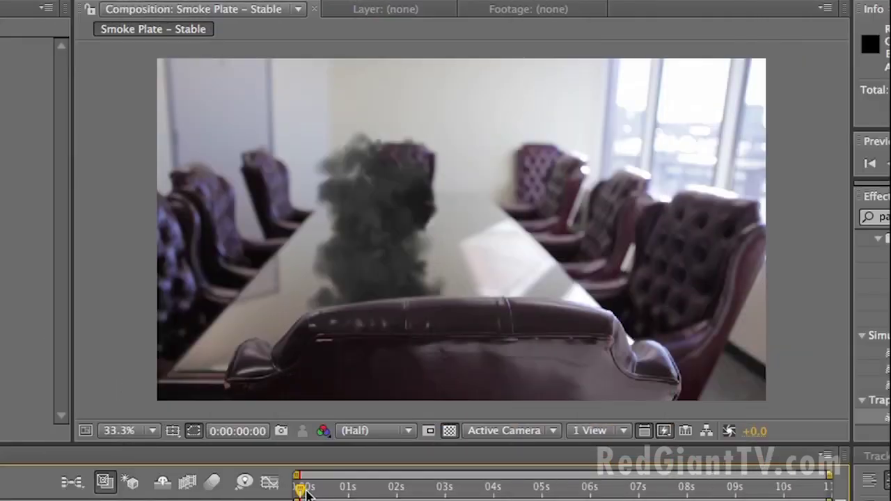
{"action": "mouse_move", "coordinate": [299, 487]}
{"action": "left_mouse_down"}
{"action": "mouse_move", "coordinate": [686, 493]}
{"action": "mouse_move", "coordinate": [790, 481]}
{"action": "left_mouse_up"}
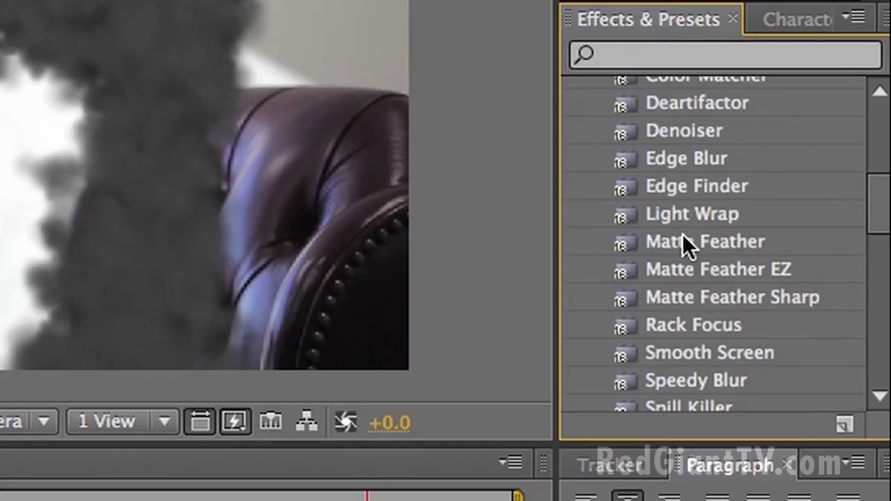
Step: Apply Light Wrap to Smokey with 6. Smoke Plate - Stable.mov as background layer
{"action": "left_click_drag", "start_coordinate": [671, 210], "coordinate": [315, 330]}
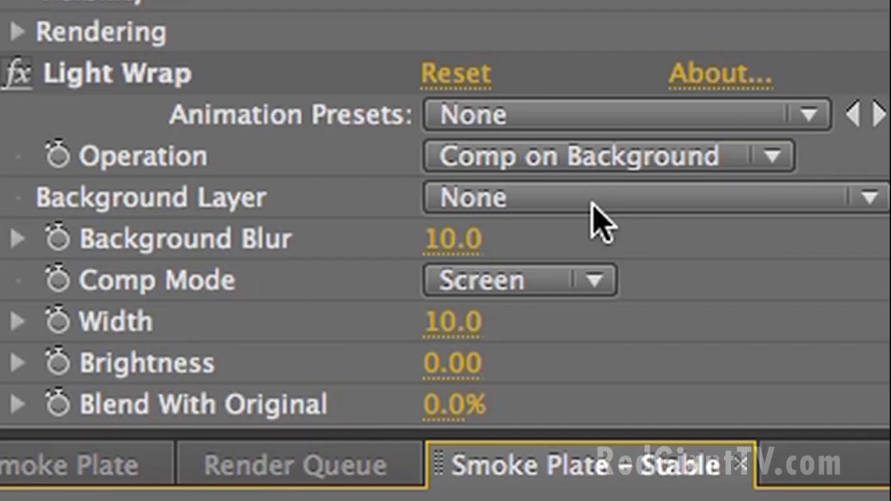
{"action": "left_click", "coordinate": [594, 203]}
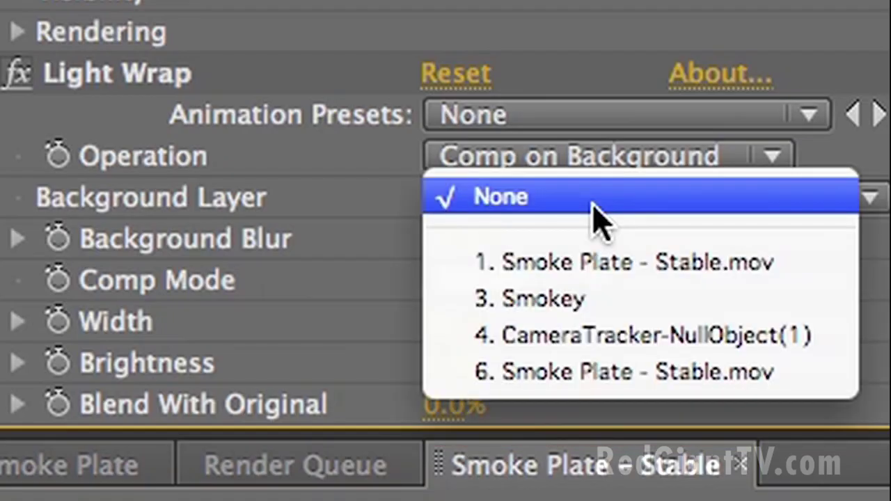
{"action": "left_click", "coordinate": [625, 369]}
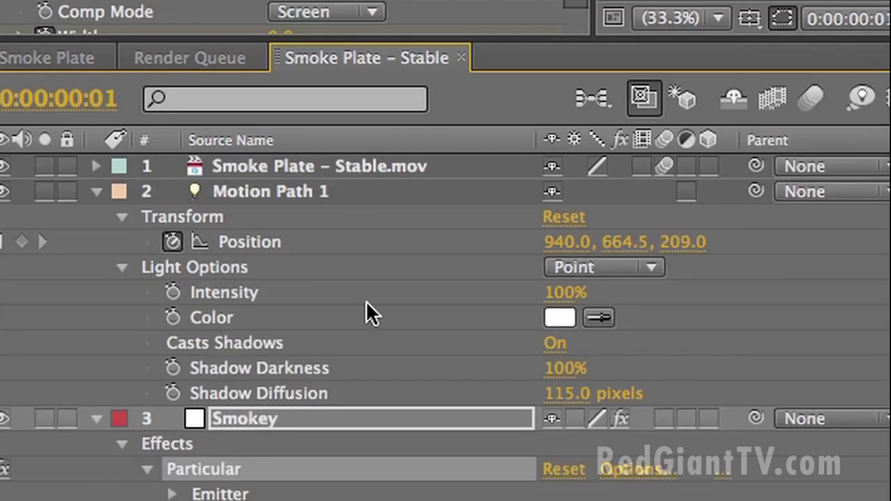
Step: Set the existing light's intensity to 0 and deselect all layers
{"action": "left_click", "coordinate": [554, 293]}
{"action": "type", "text": "0"}
{"action": "key", "text": "Return"}
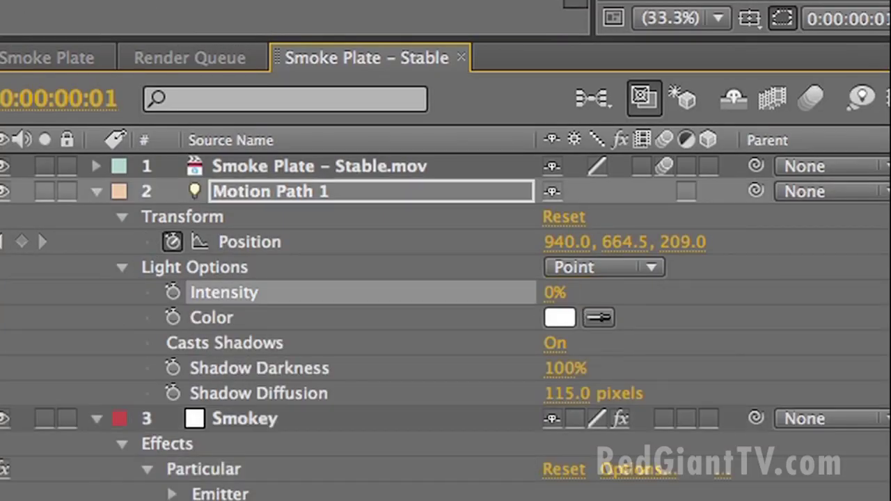
{"action": "left_click", "coordinate": [776, 295]}
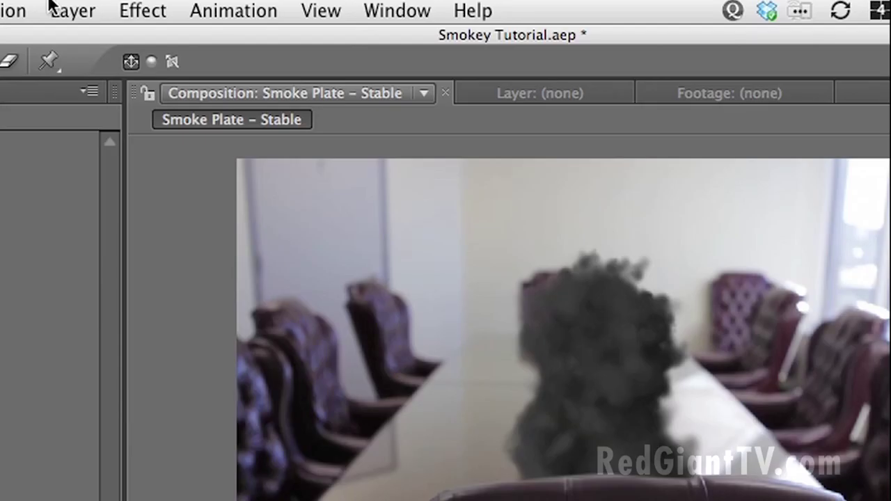
Step: Create a new light layer named Flashes via Layer > New > Light
{"action": "left_click", "coordinate": [73, 11]}
{"action": "mouse_move", "coordinate": [125, 41]}
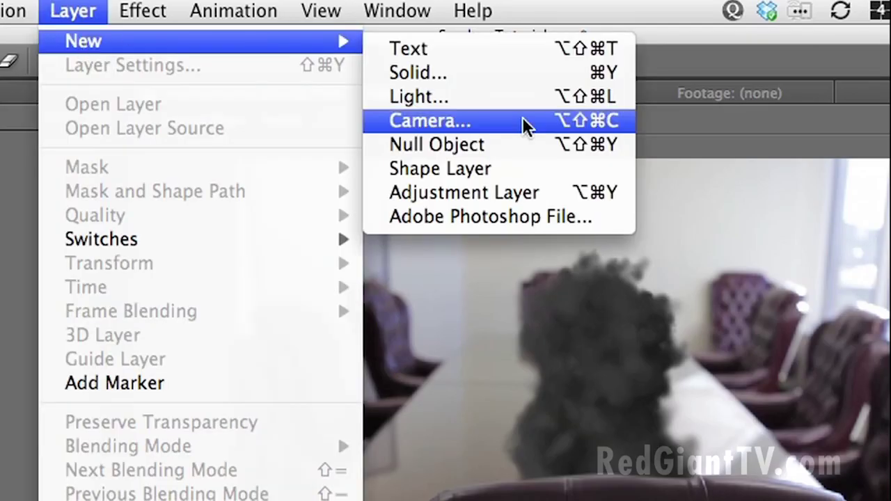
{"action": "left_click", "coordinate": [500, 106]}
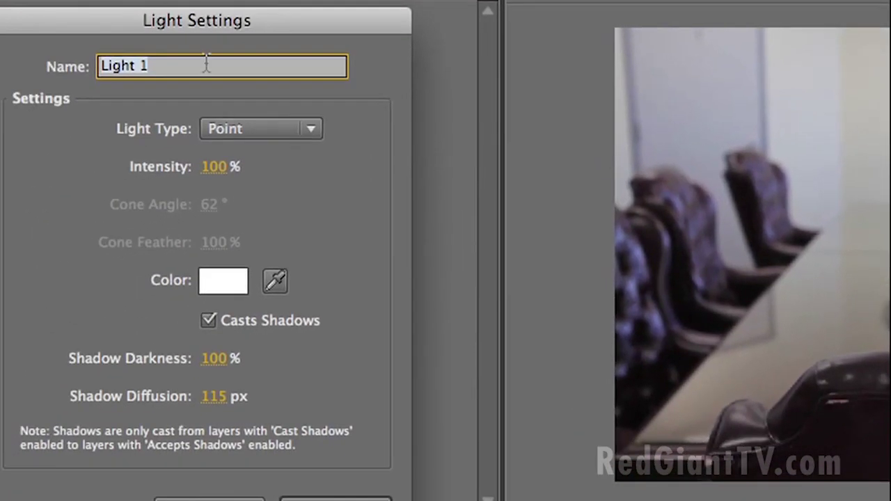
{"action": "type", "text": "Flashes"}
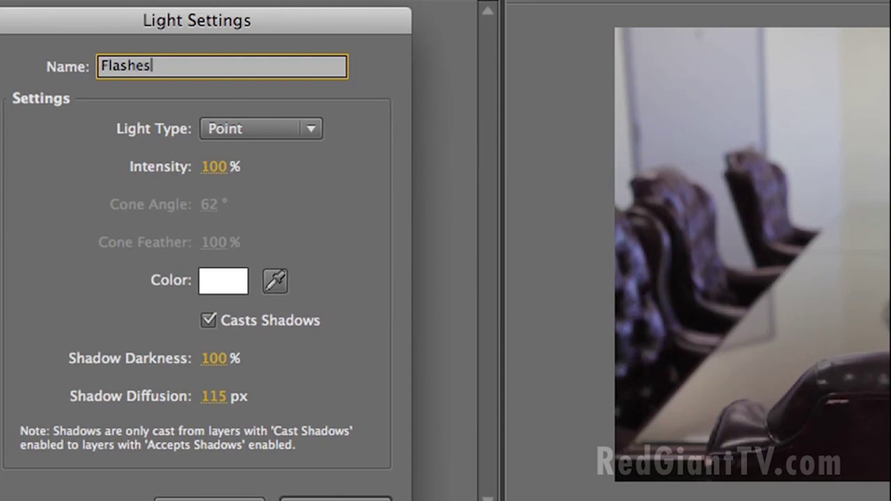
{"action": "key", "text": "Return"}
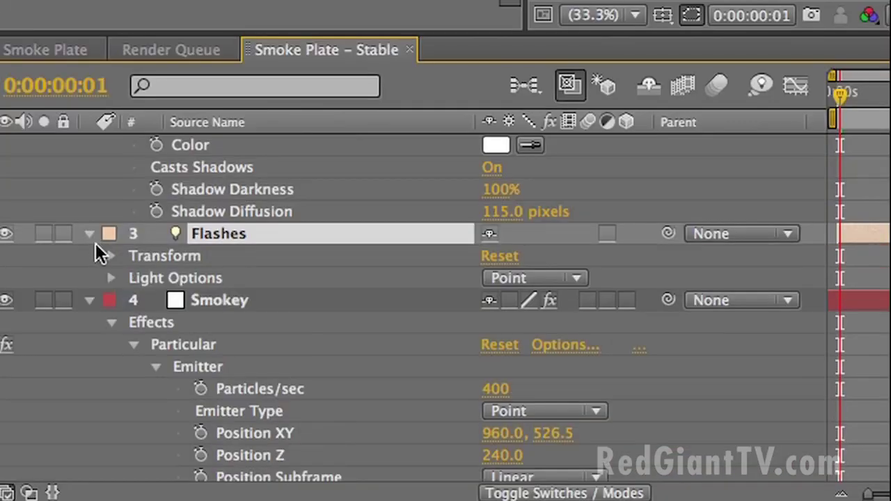
Step: Position the Flashes light at X 960, Y 526.5 to match the emitter
{"action": "left_click", "coordinate": [111, 255]}
{"action": "scroll", "coordinate": [112, 257], "scroll_direction": "down", "scroll_amount": 2}
{"action": "scroll", "coordinate": [112, 257], "scroll_direction": "down", "scroll_amount": 3}
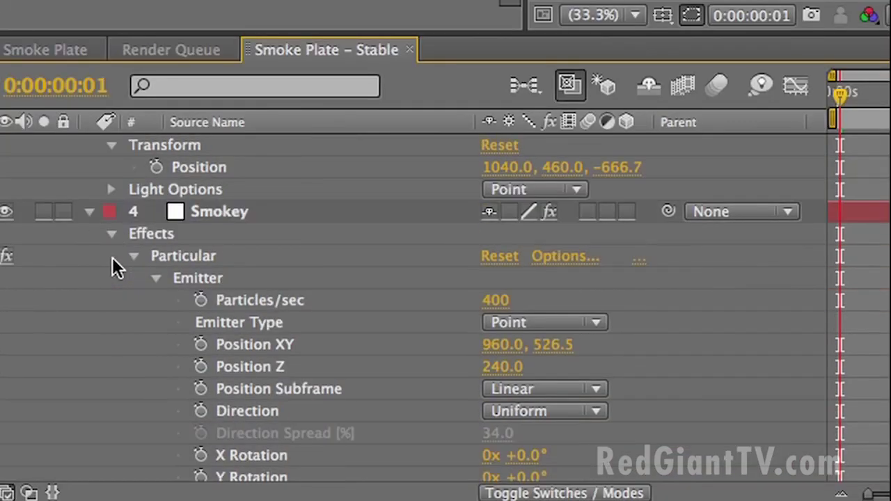
{"action": "scroll", "coordinate": [273, 237], "scroll_direction": "up", "scroll_amount": 1}
{"action": "left_click", "coordinate": [509, 189]}
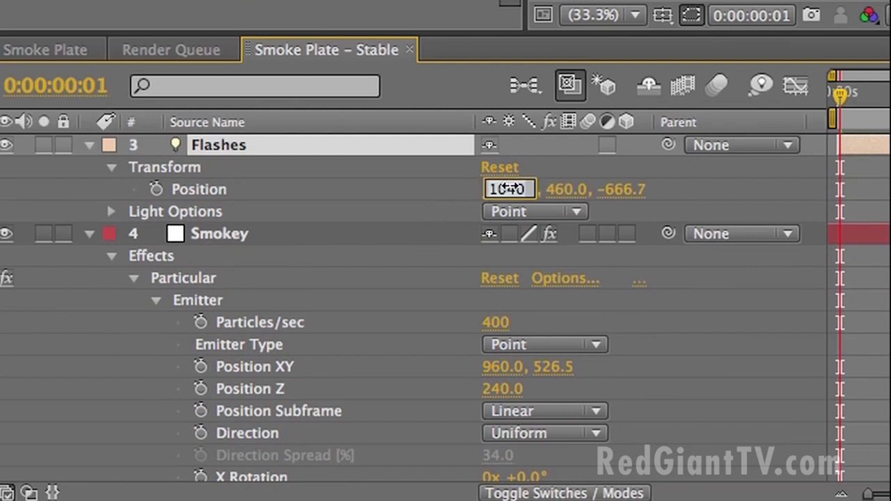
{"action": "type", "text": "960"}
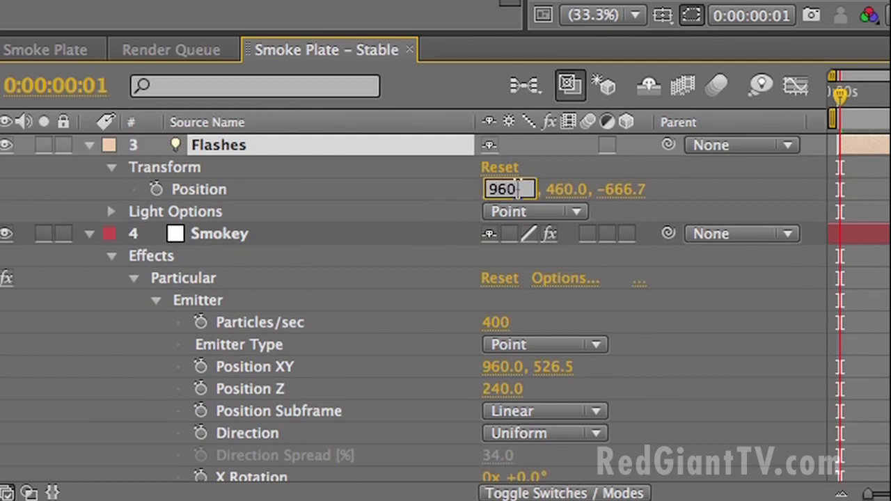
{"action": "key", "text": "Return"}
{"action": "left_click", "coordinate": [575, 189]}
{"action": "type", "text": "26.5"}
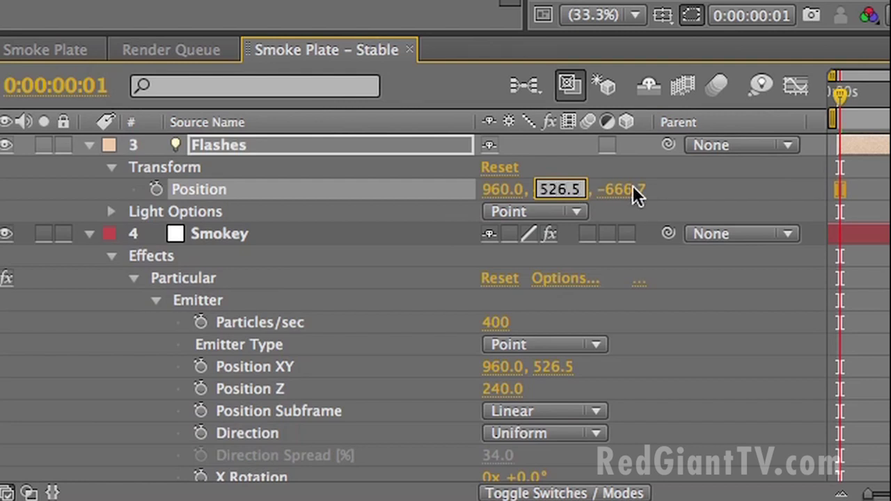
{"action": "key", "text": "Return"}
Step: Expand Particular's Shading settings in Effect Controls
{"action": "scroll", "coordinate": [79, 366], "scroll_direction": "down", "scroll_amount": 10}
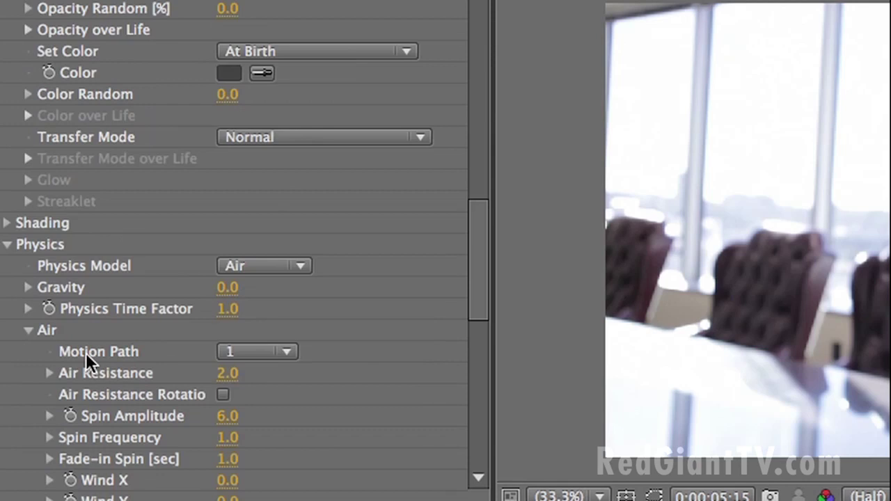
{"action": "scroll", "coordinate": [85, 353], "scroll_direction": "up", "scroll_amount": 1}
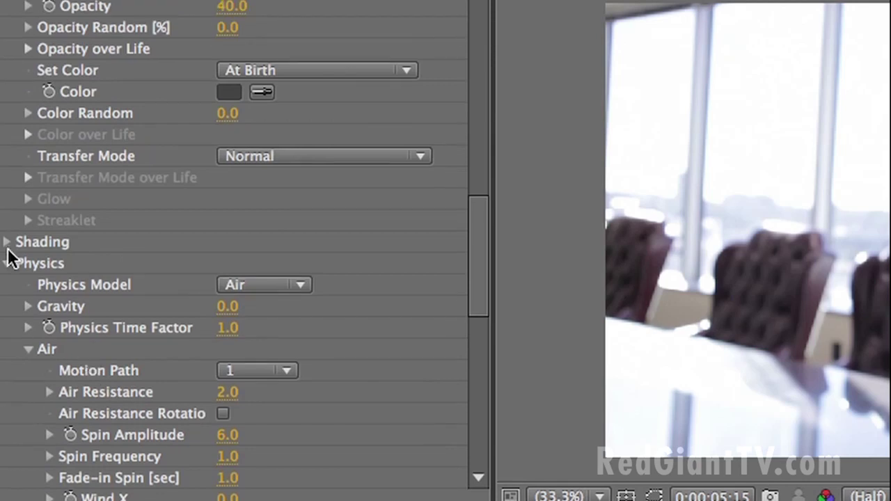
{"action": "left_click", "coordinate": [7, 242]}
{"action": "scroll", "coordinate": [9, 245], "scroll_direction": "down", "scroll_amount": 5}
Step: Set Particular's Shading to On and adjust its Nominal Distance falloff
{"action": "left_click", "coordinate": [272, 135]}
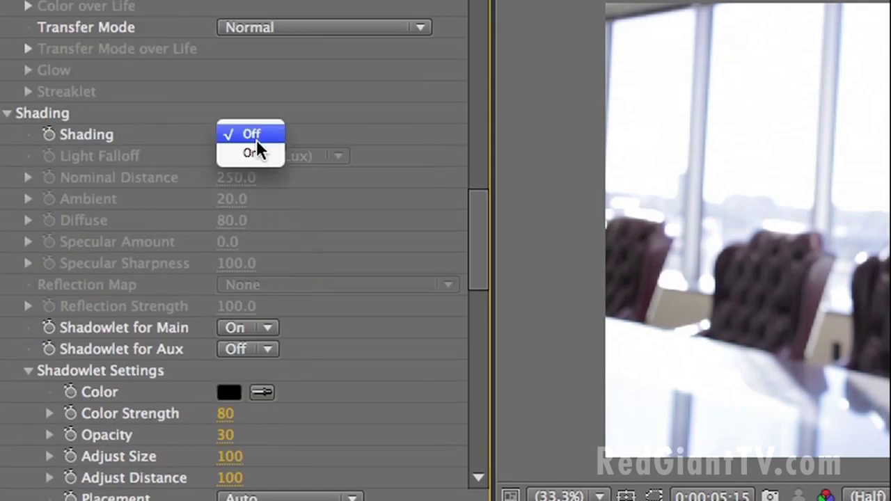
{"action": "left_click", "coordinate": [257, 153]}
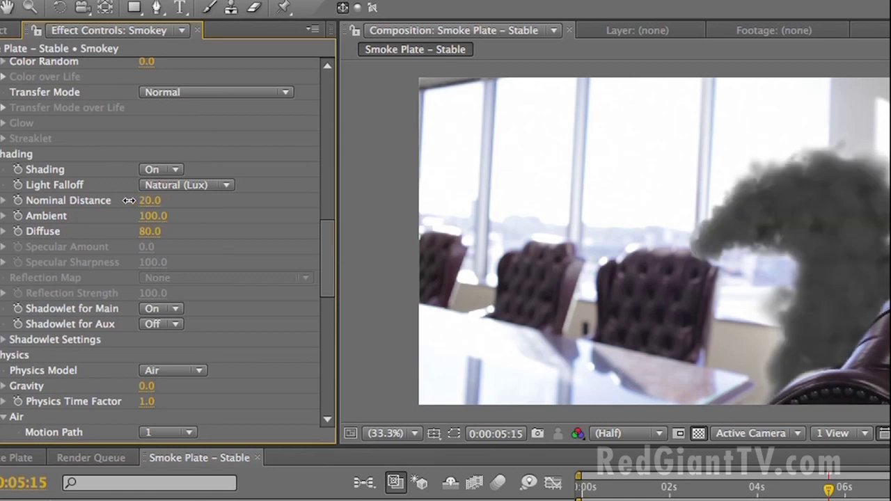
{"action": "left_click_drag", "start_coordinate": [129, 200], "coordinate": [133, 201]}
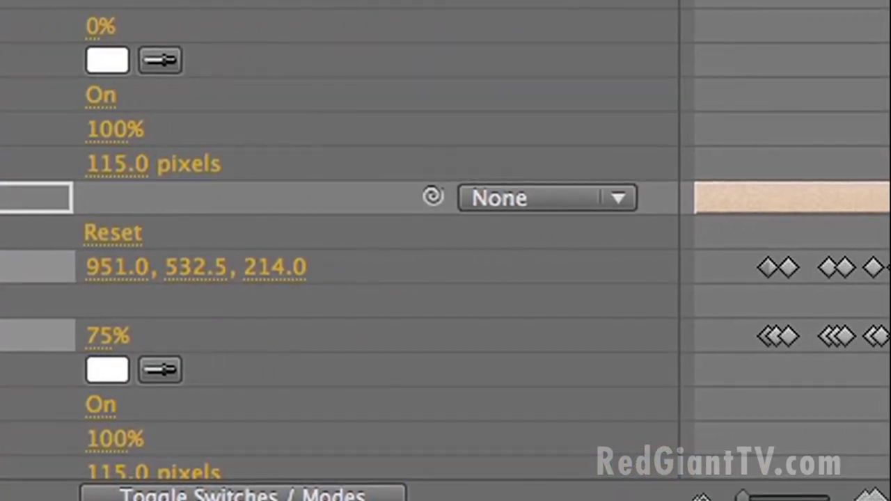
Step: Paste a copied flash keyframe pair at the playhead and nudge Flashes' Z position
{"action": "left_click_drag", "start_coordinate": [748, 246], "coordinate": [776, 355]}
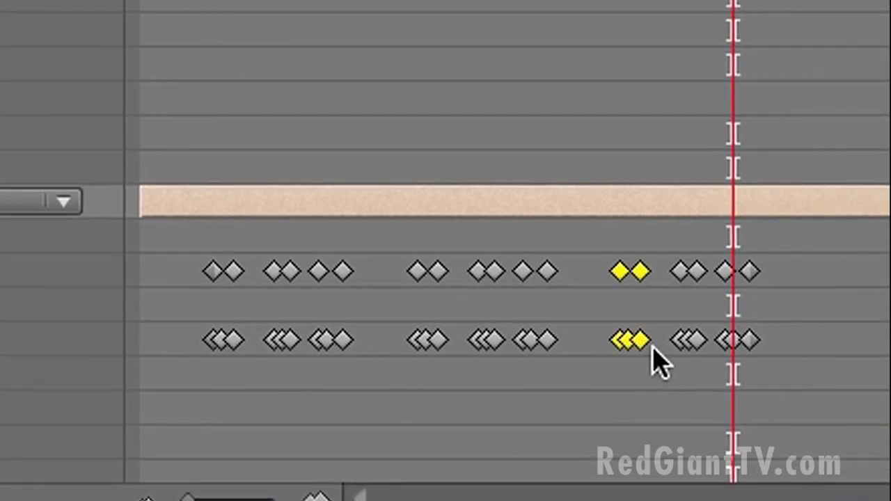
{"action": "key", "text": "ctrl+v"}
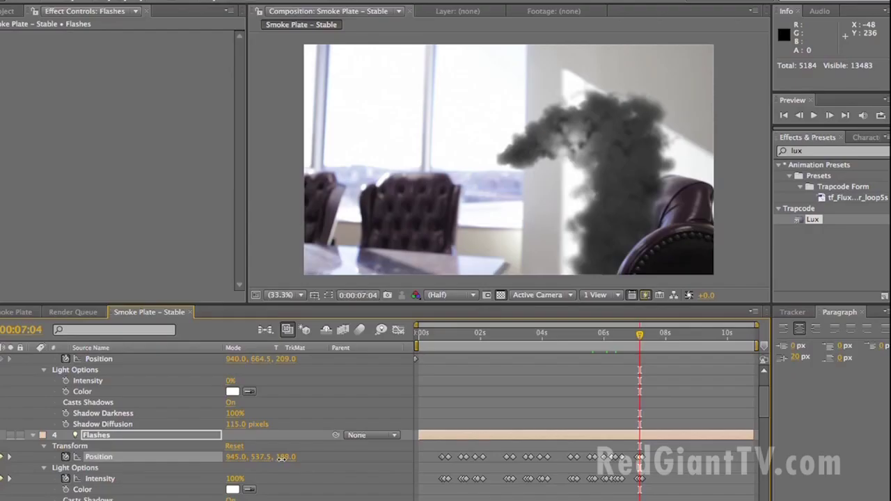
{"action": "left_click_drag", "start_coordinate": [279, 458], "coordinate": [279, 458]}
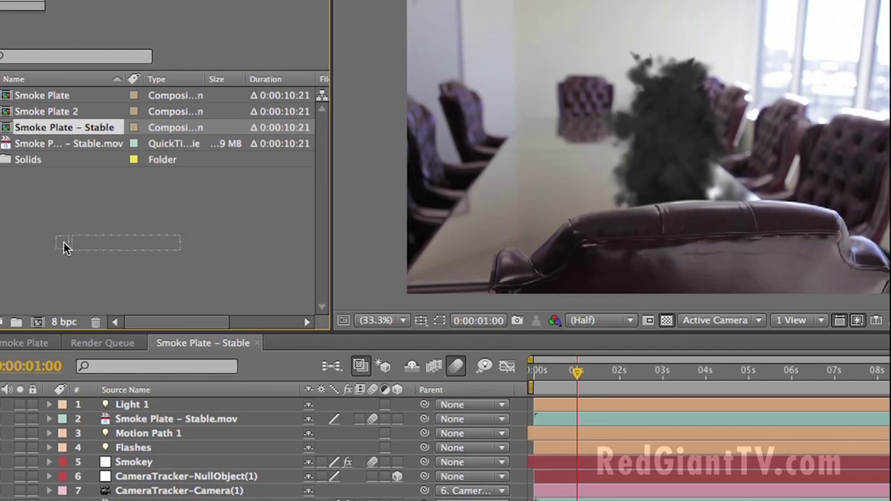
Step: Nest the Smoke Plate - Stable comp in a new comp with motion blur on
{"action": "left_click_drag", "start_coordinate": [39, 322], "coordinate": [39, 323]}
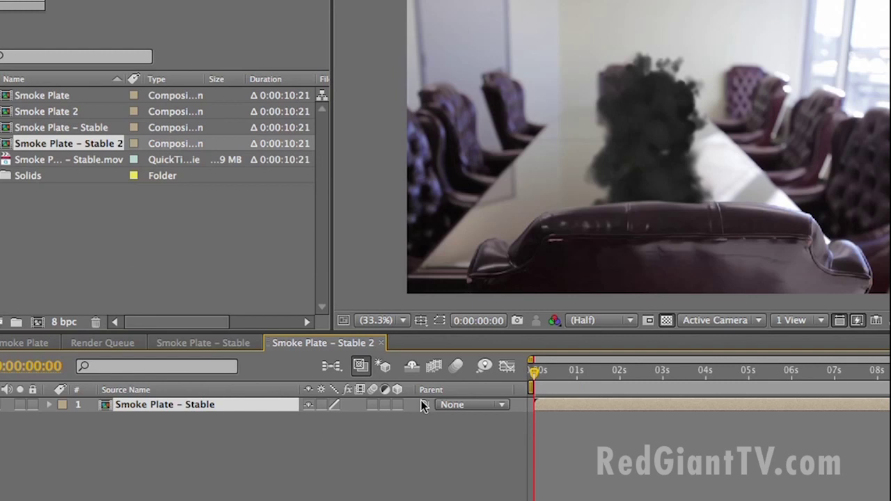
{"action": "left_click", "coordinate": [372, 404]}
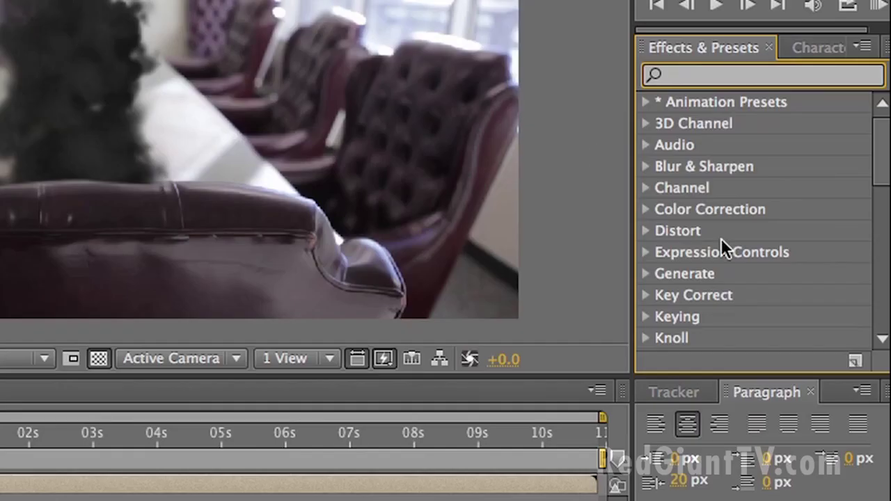
{"action": "scroll", "coordinate": [721, 238], "scroll_direction": "down", "scroll_amount": 3}
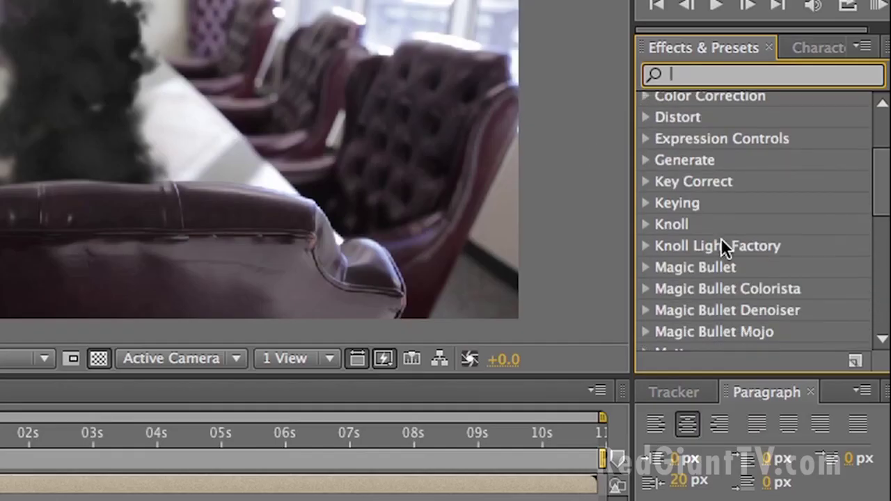
{"action": "scroll", "coordinate": [678, 245], "scroll_direction": "down", "scroll_amount": 1}
Step: Grade with Colorista II: raise exposure, tint shadows green and warm midtones yellow
{"action": "left_click", "coordinate": [649, 270]}
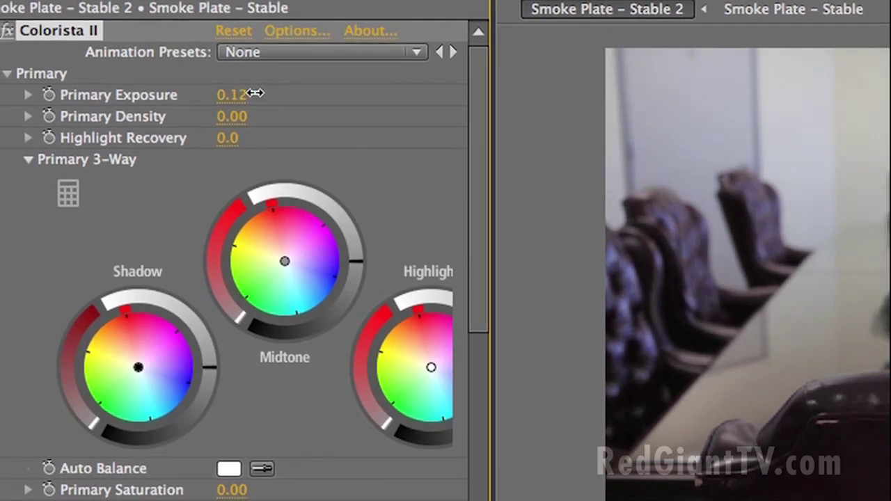
{"action": "left_click_drag", "start_coordinate": [271, 93], "coordinate": [314, 123]}
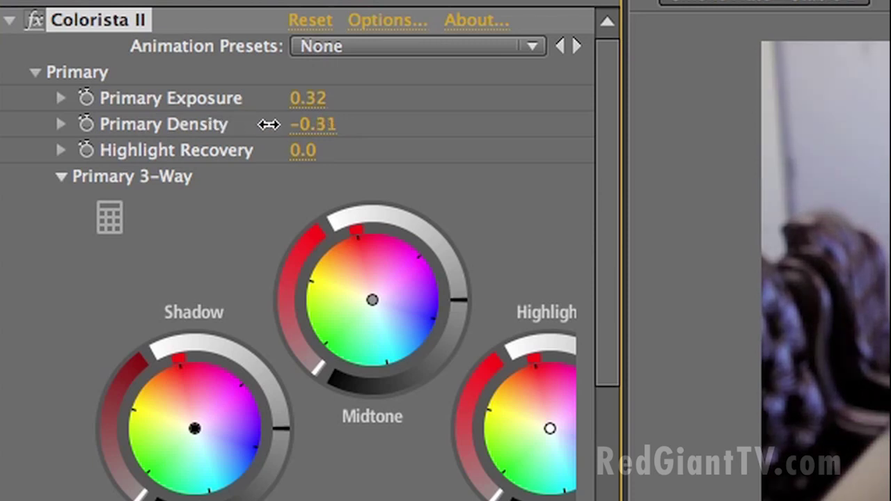
{"action": "mouse_move", "coordinate": [314, 106]}
{"action": "left_mouse_down"}
{"action": "mouse_move", "coordinate": [440, 102]}
{"action": "mouse_move", "coordinate": [376, 99]}
{"action": "left_mouse_up"}
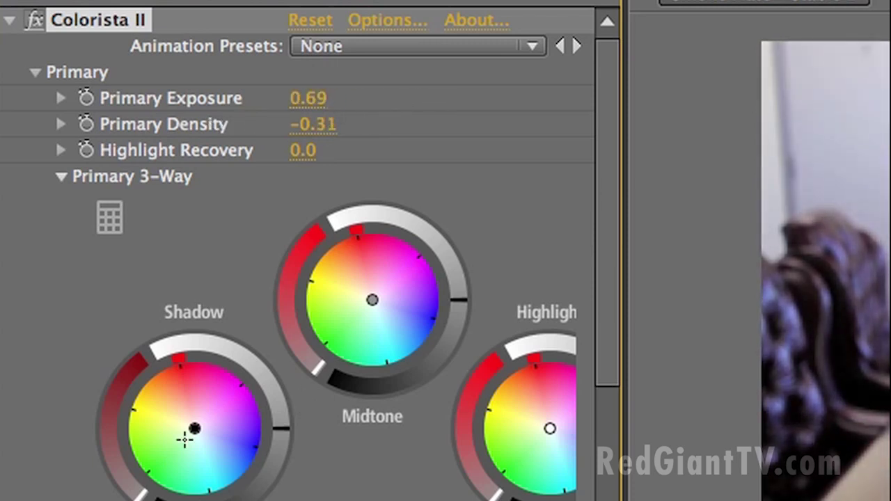
{"action": "left_click_drag", "start_coordinate": [194, 429], "coordinate": [188, 440]}
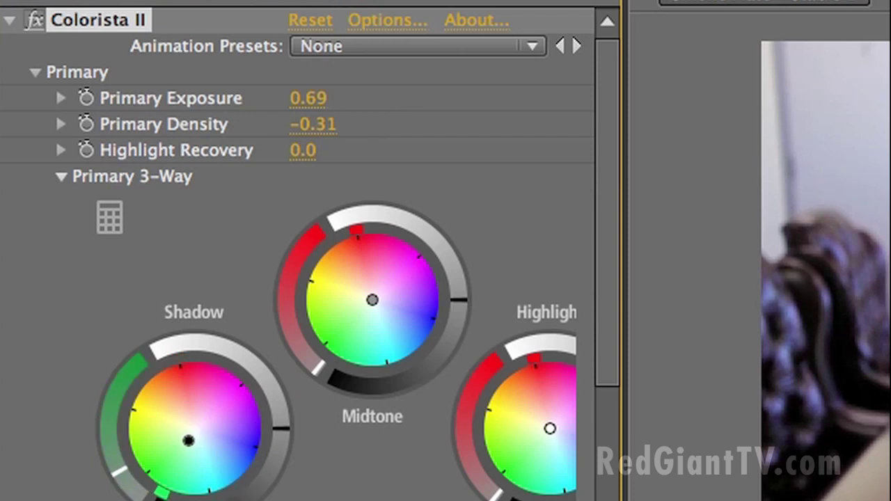
{"action": "mouse_move", "coordinate": [374, 298]}
{"action": "left_mouse_down"}
{"action": "mouse_move", "coordinate": [382, 292]}
{"action": "mouse_move", "coordinate": [367, 289]}
{"action": "left_mouse_up"}
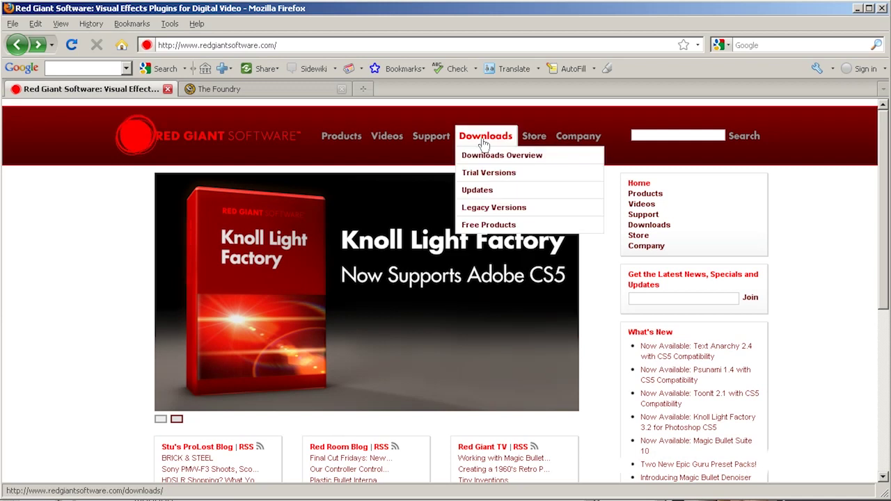
Step: Open Red Giant's Trial Versions page, switch to The Foundry tab and select its address
{"action": "left_click", "coordinate": [486, 176]}
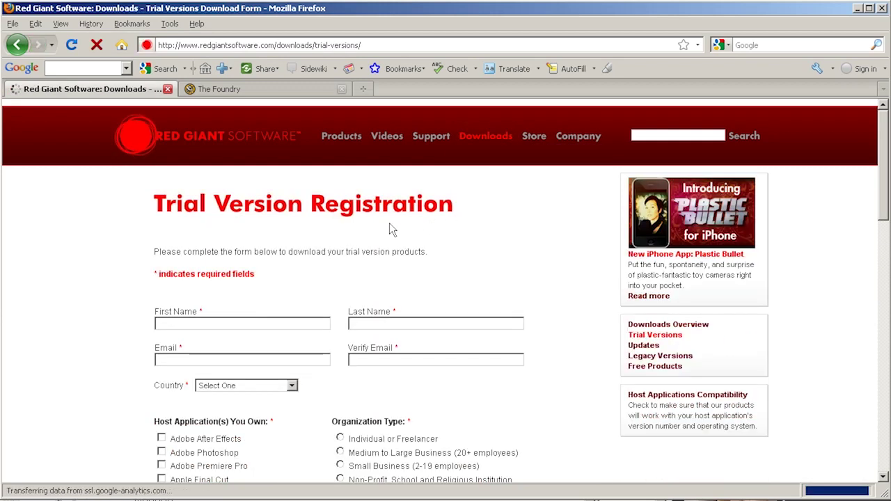
{"action": "left_click", "coordinate": [246, 94]}
{"action": "left_click", "coordinate": [275, 45]}
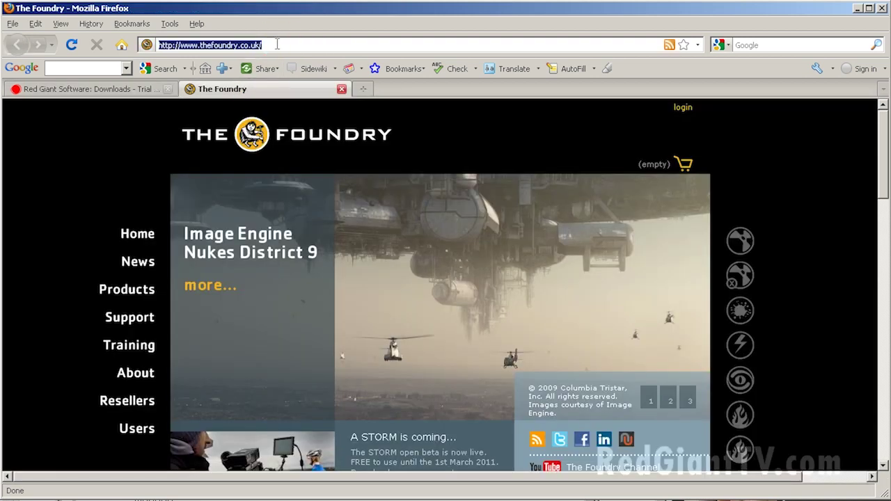